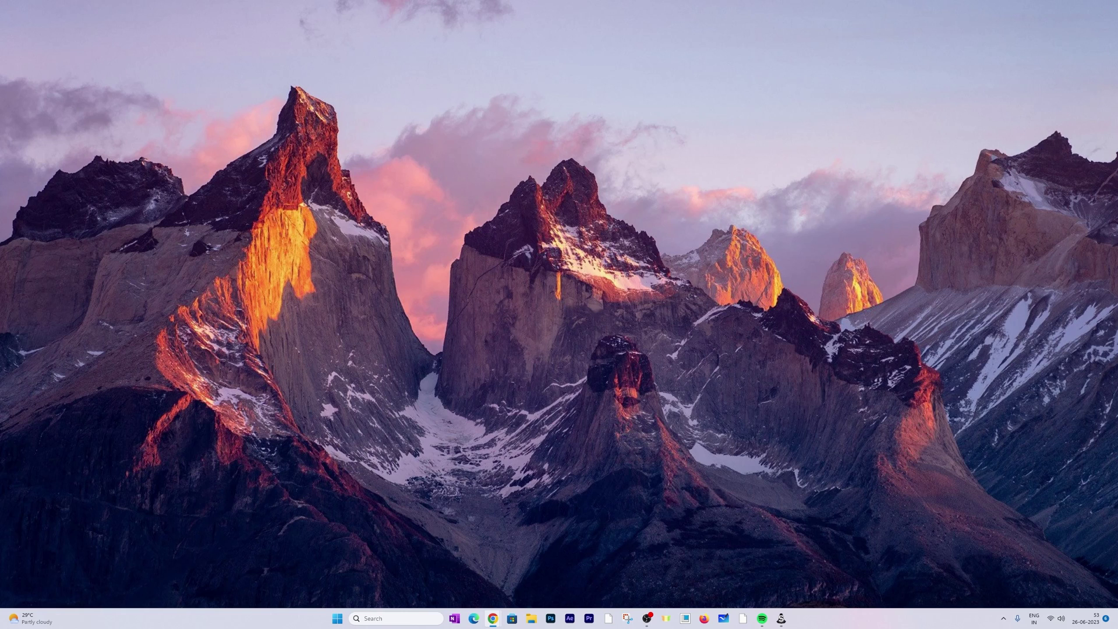
Step: Open Chrome and search Google for 'desktopus'
key("super+3")
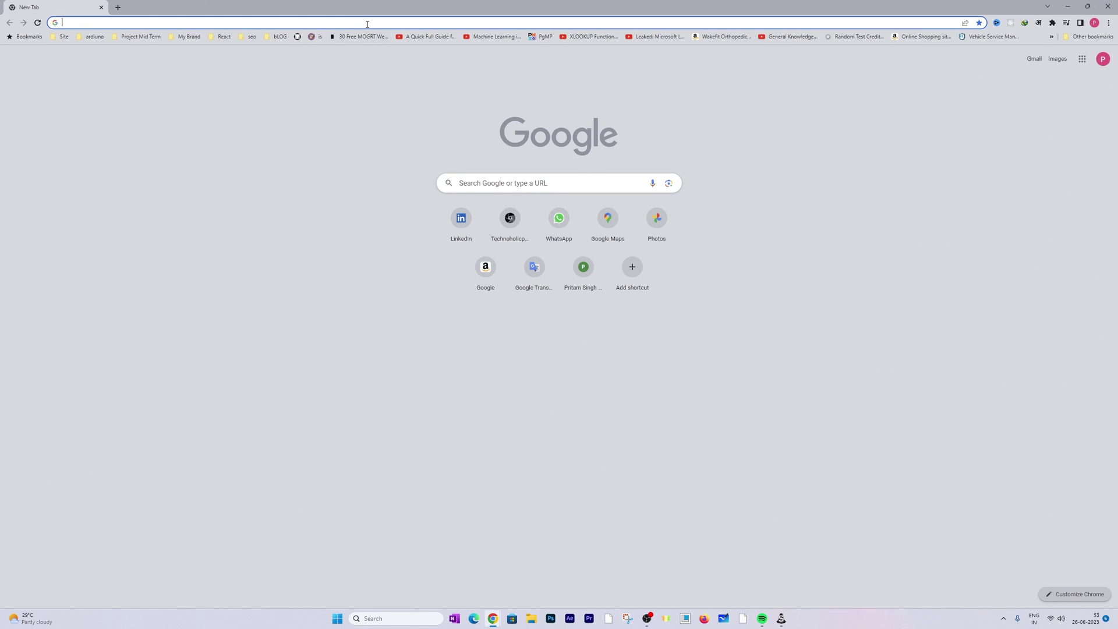
type("deskto")
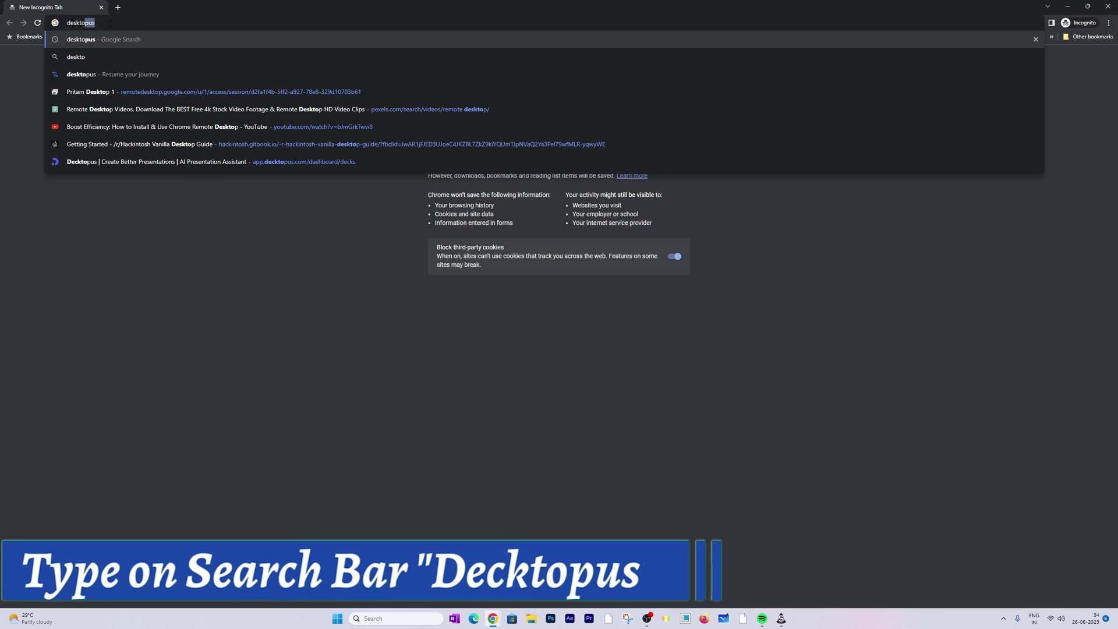
type("p")
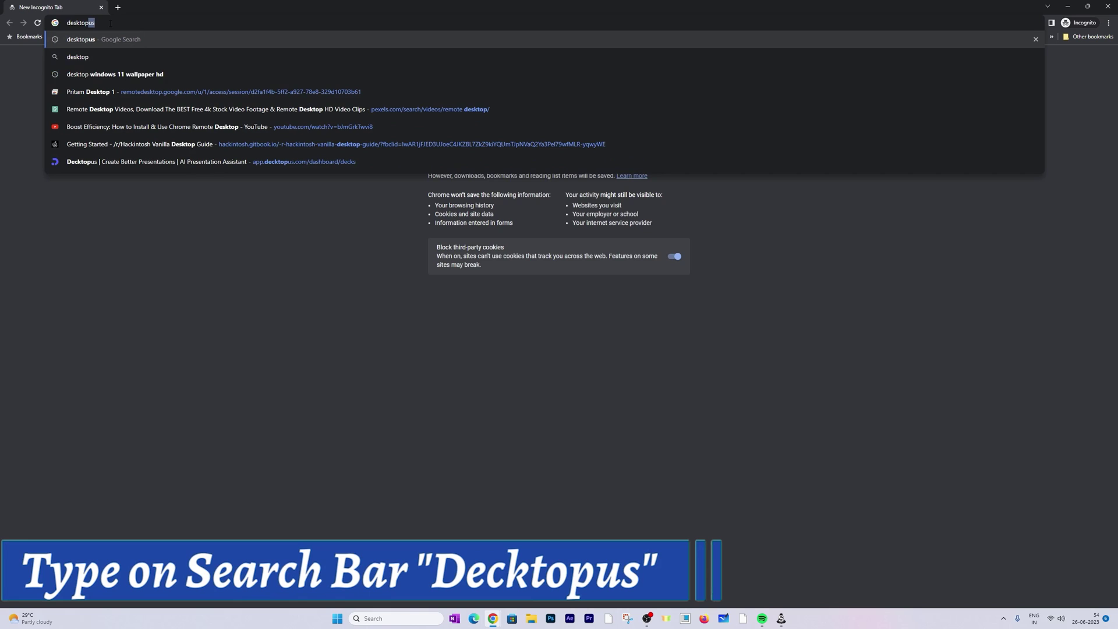
type("us")
key("Return")
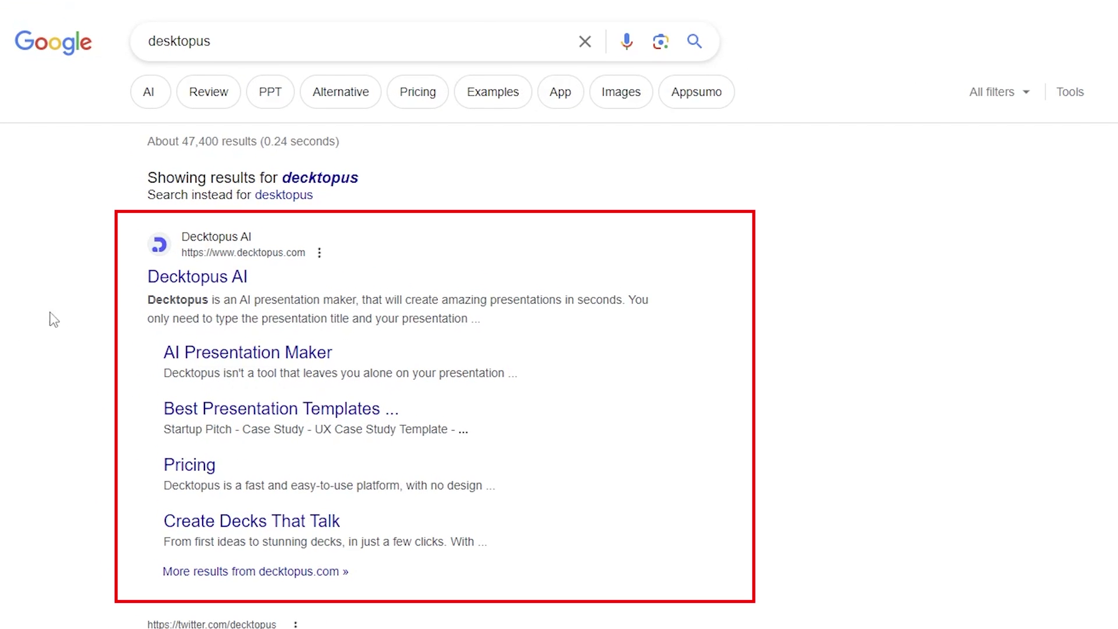
Step: Open the Decktopus AI site, log out, and sign back in with Google
left_click(173, 280)
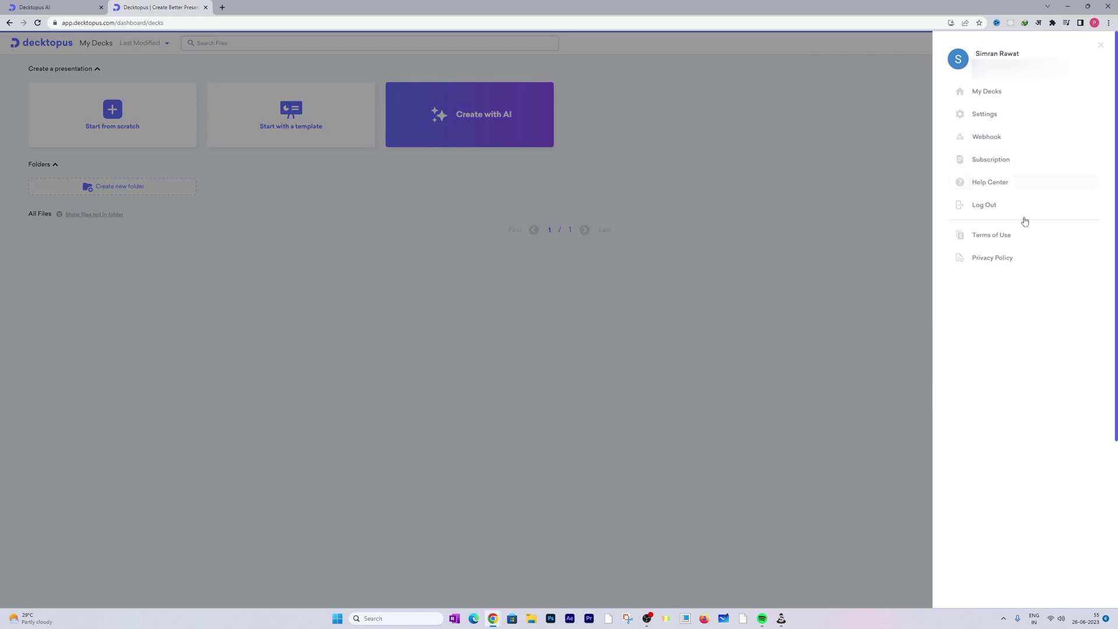
left_click(992, 205)
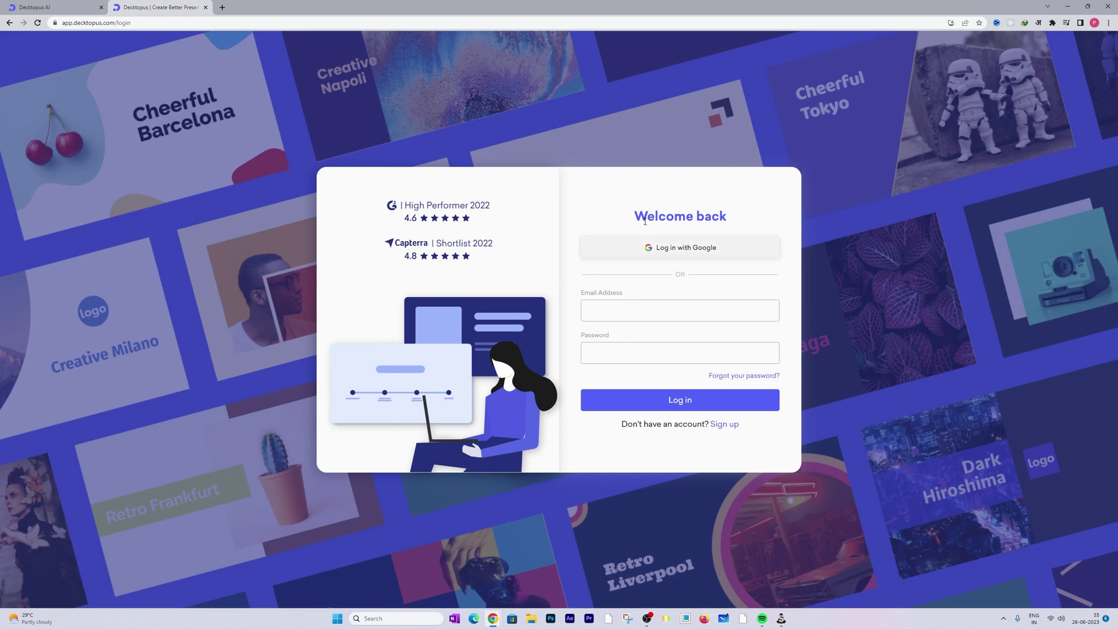
left_click(649, 251)
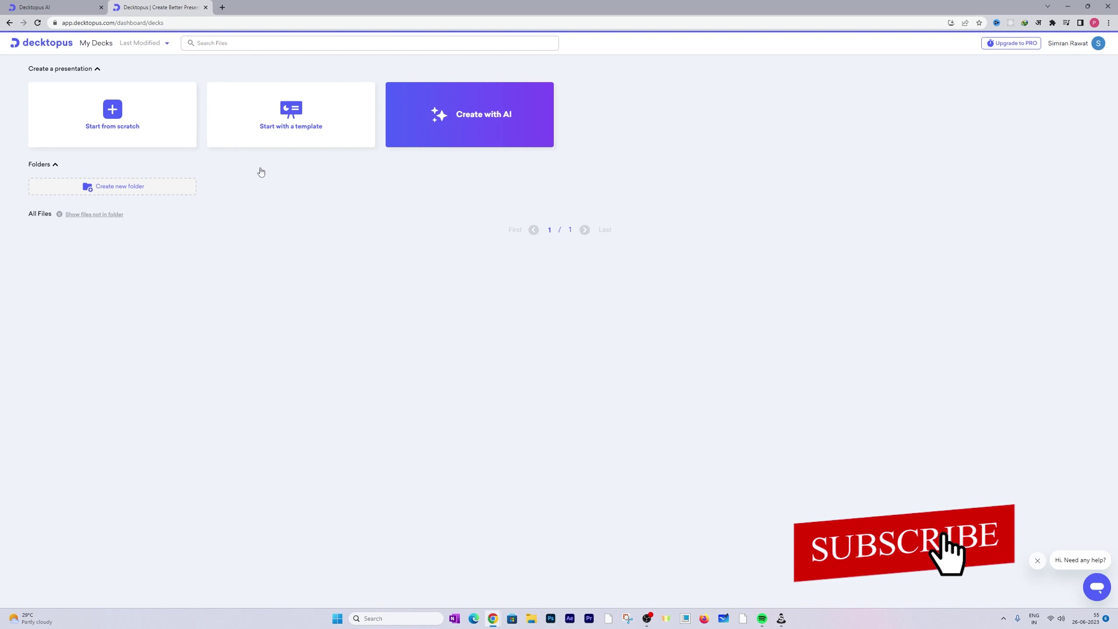
Step: Create a deck from the Advanced Job Hunting Techniques template
left_click(219, 134)
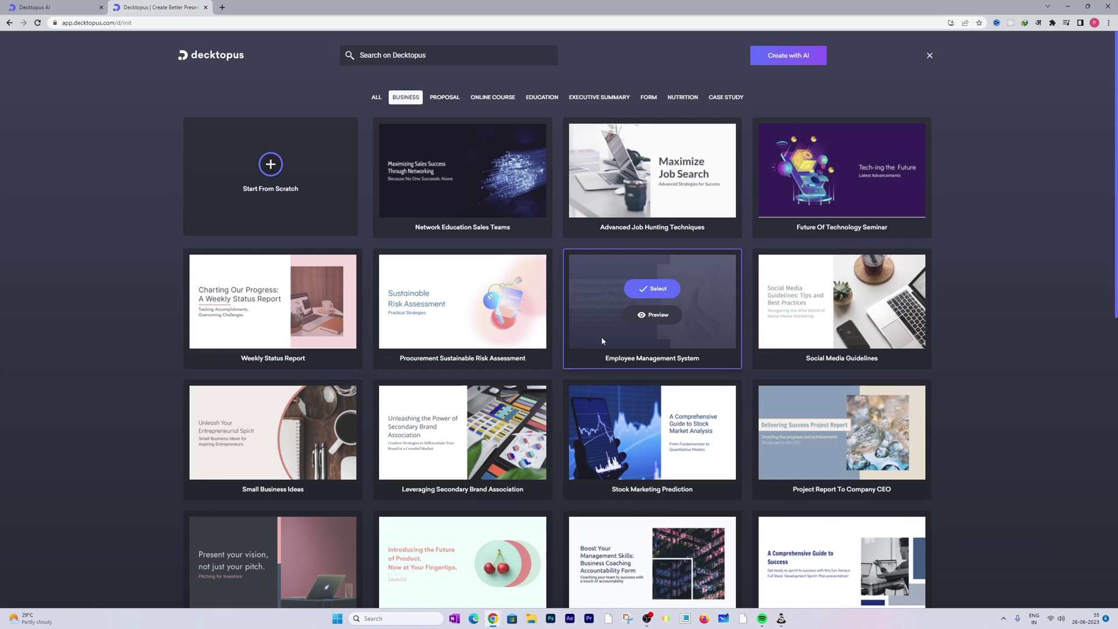
scroll(601, 342, "down", 3)
scroll(589, 271, "up", 3)
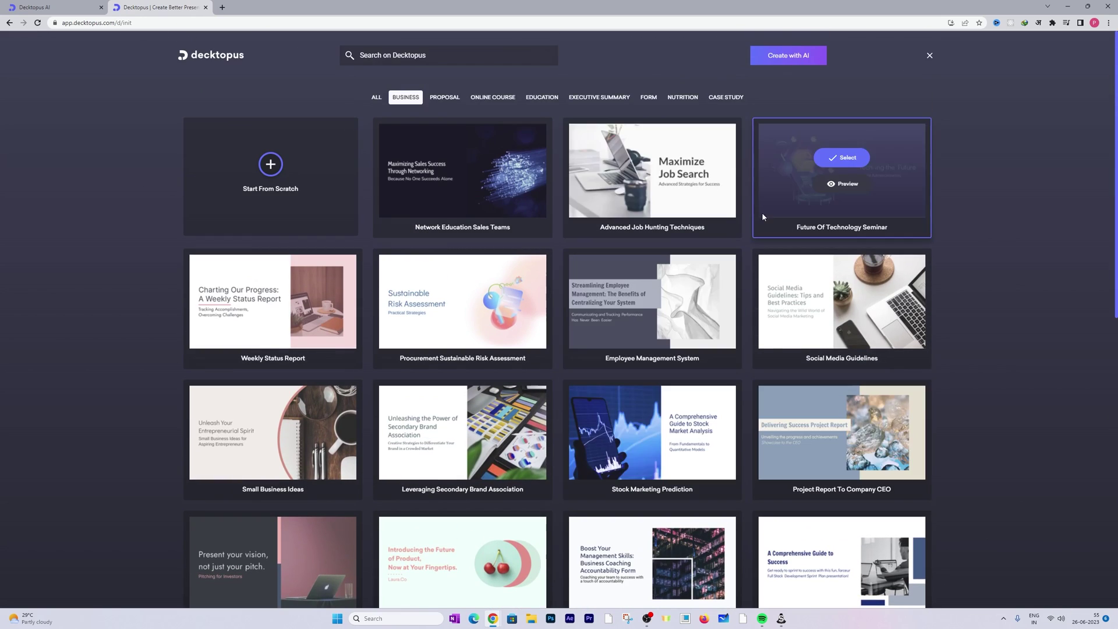
mouse_move(683, 200)
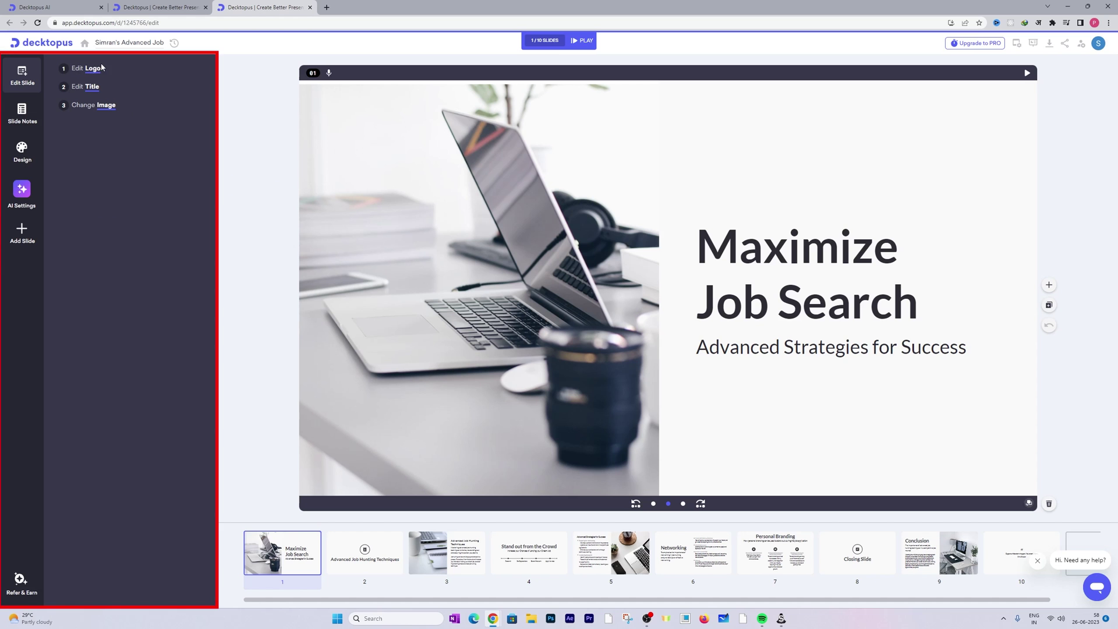
Step: Look through the editor's Design, Slide Notes and Edit Slide panels
left_click(26, 116)
left_click(33, 147)
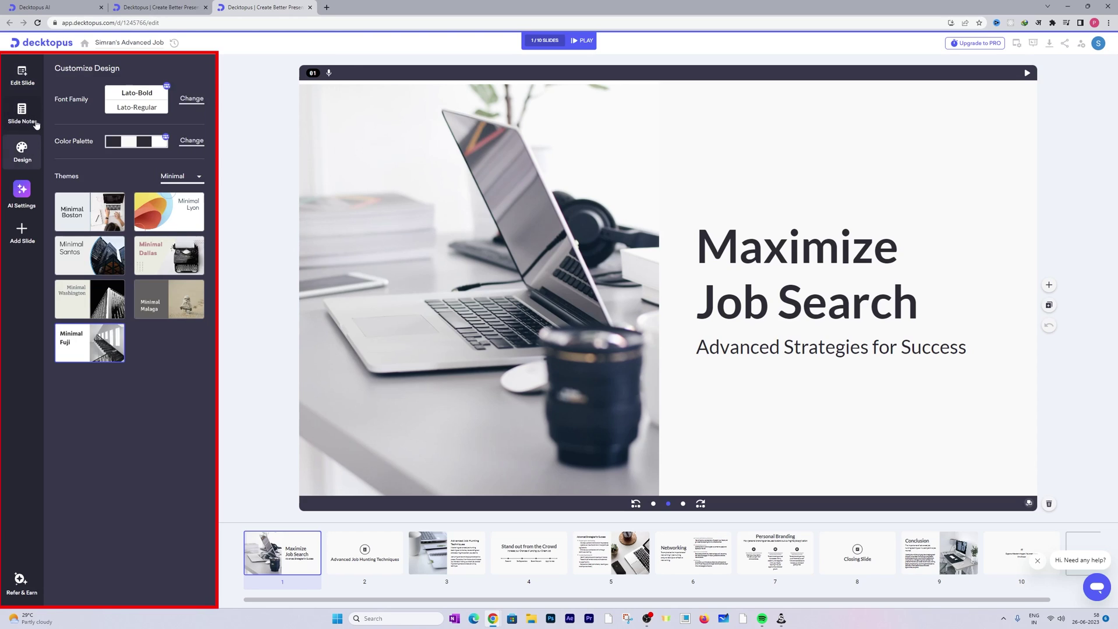
left_click(36, 123)
left_click(33, 86)
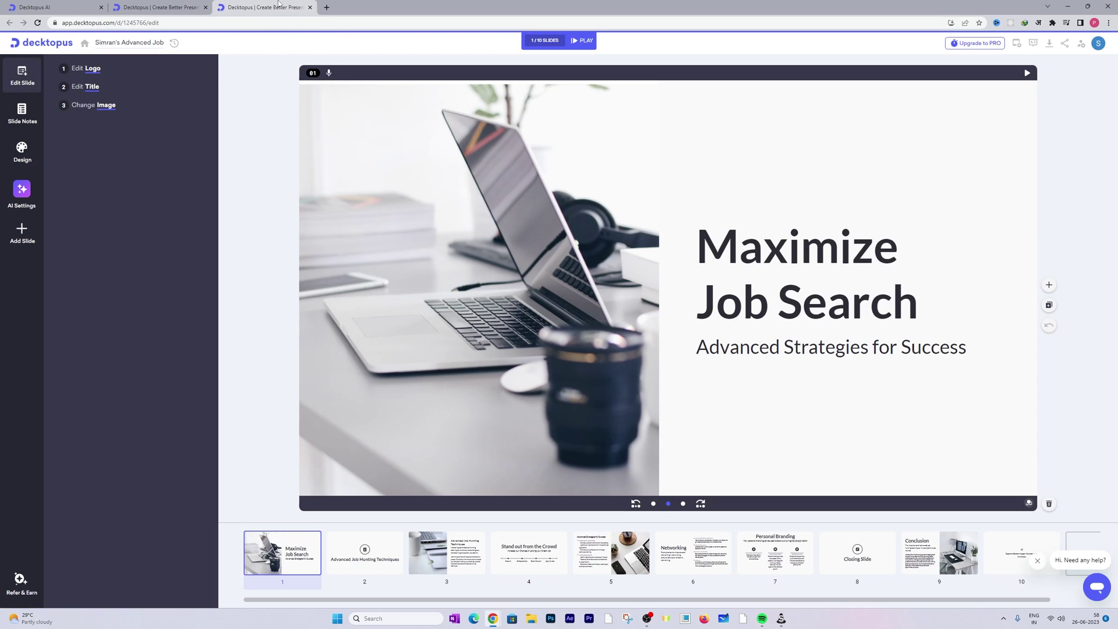
Step: Close the template deck and start a new presentation from scratch with AI
left_click(310, 8)
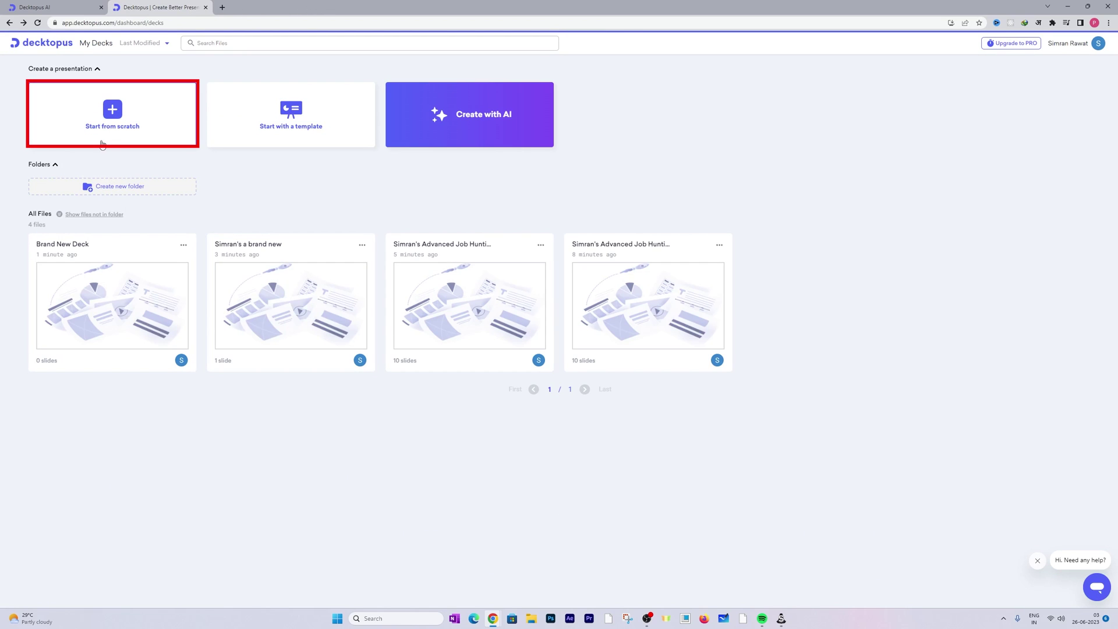
left_click(127, 126)
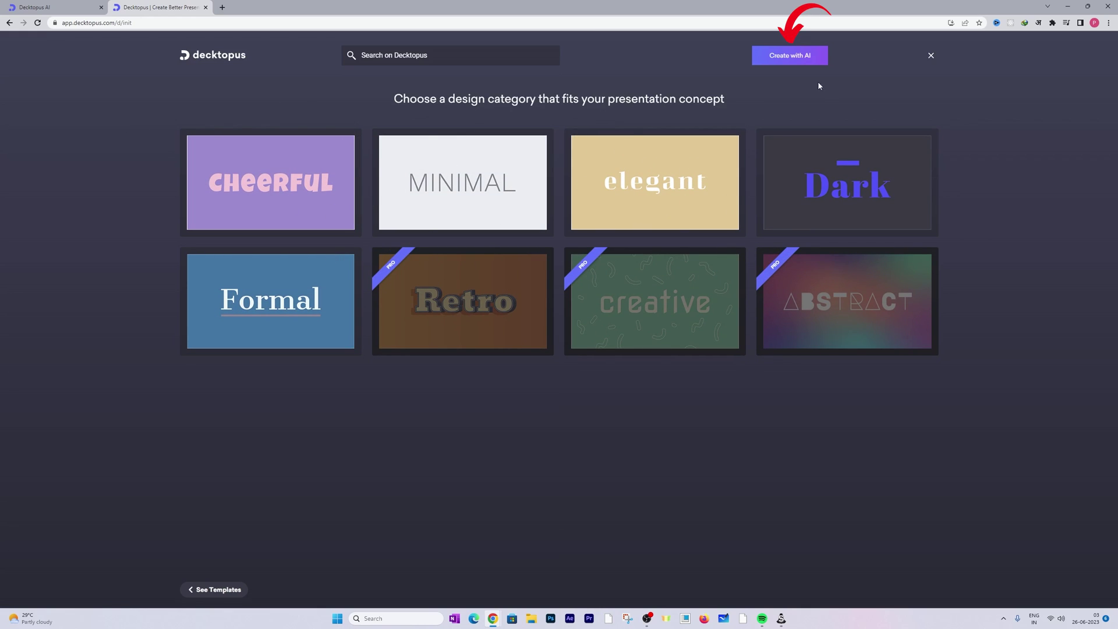
left_click(801, 60)
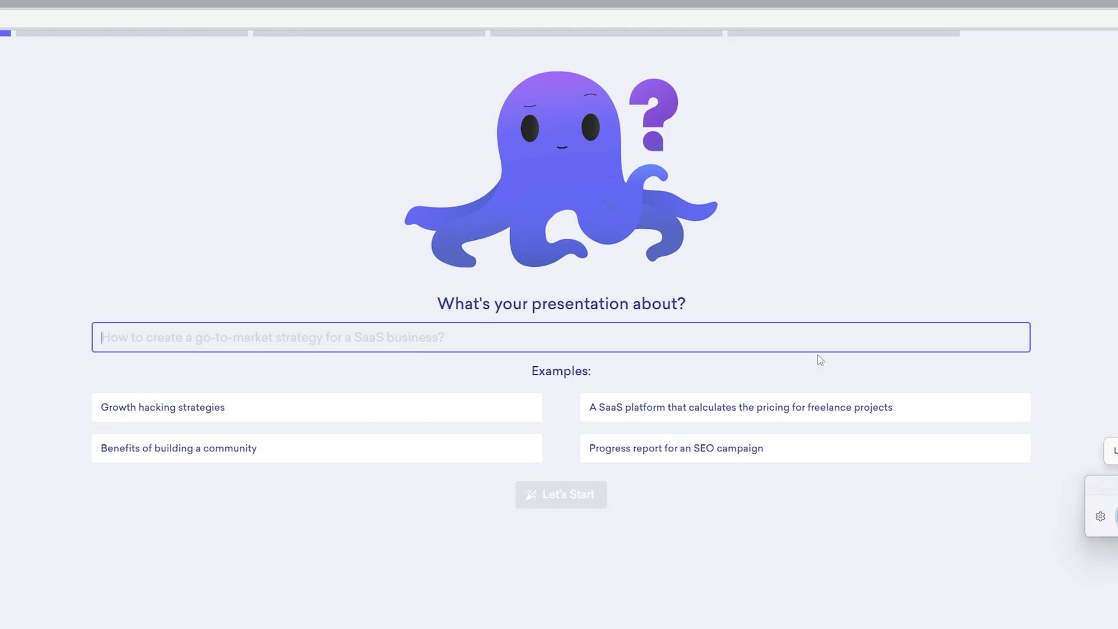
Step: Enter the topic 'make a presentation on the difference between scalar and vector quantities' and start
type("make a presentation on the difference between ")
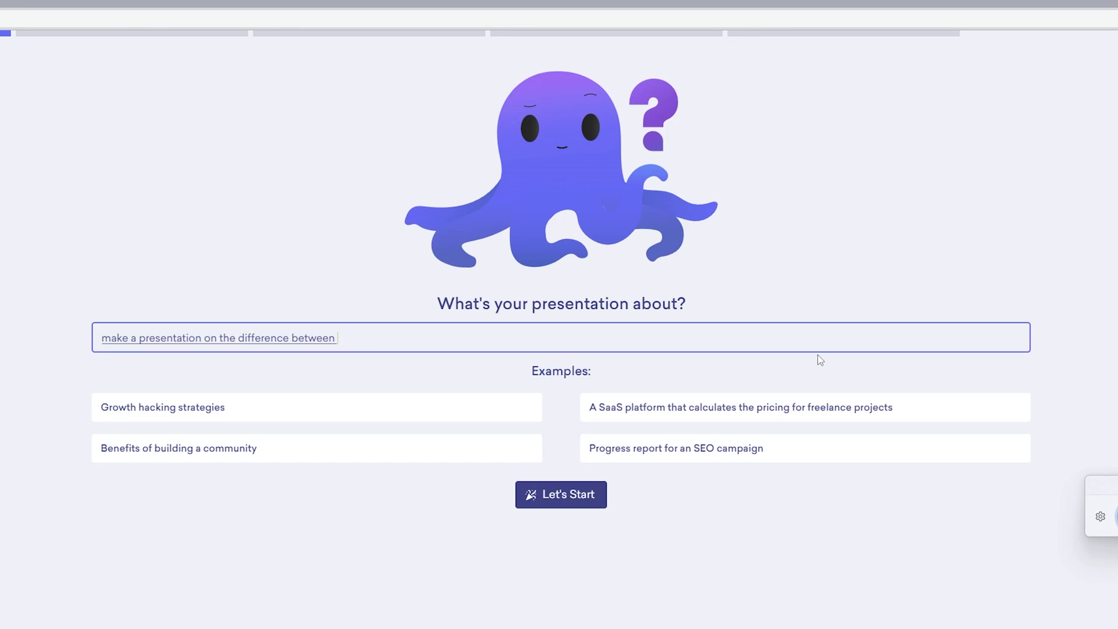
type("scalar and vector quantities")
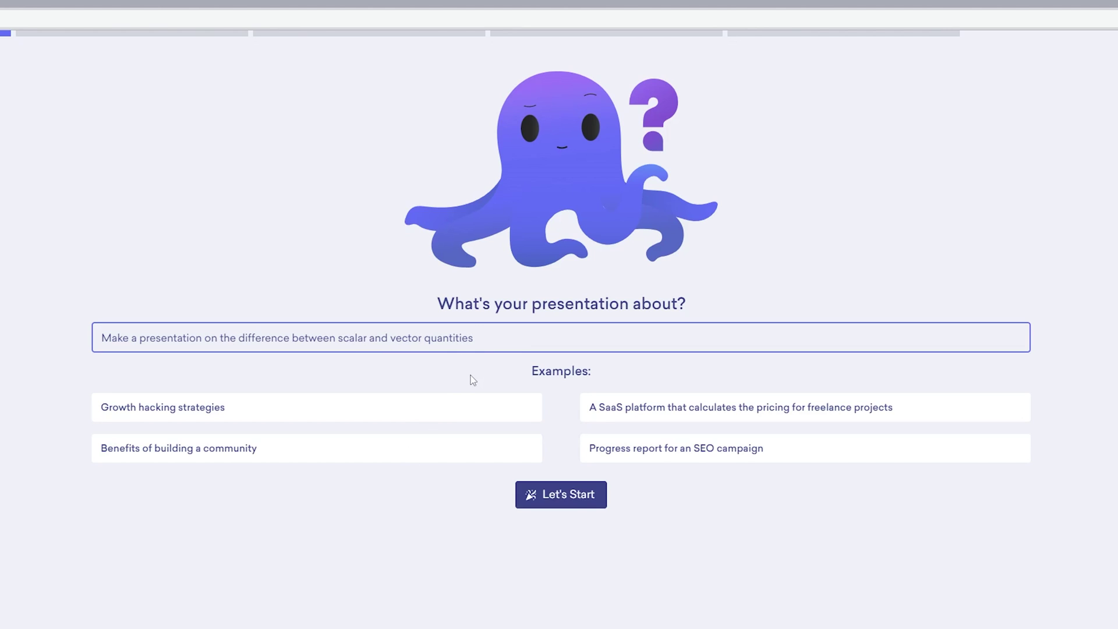
left_click(567, 500)
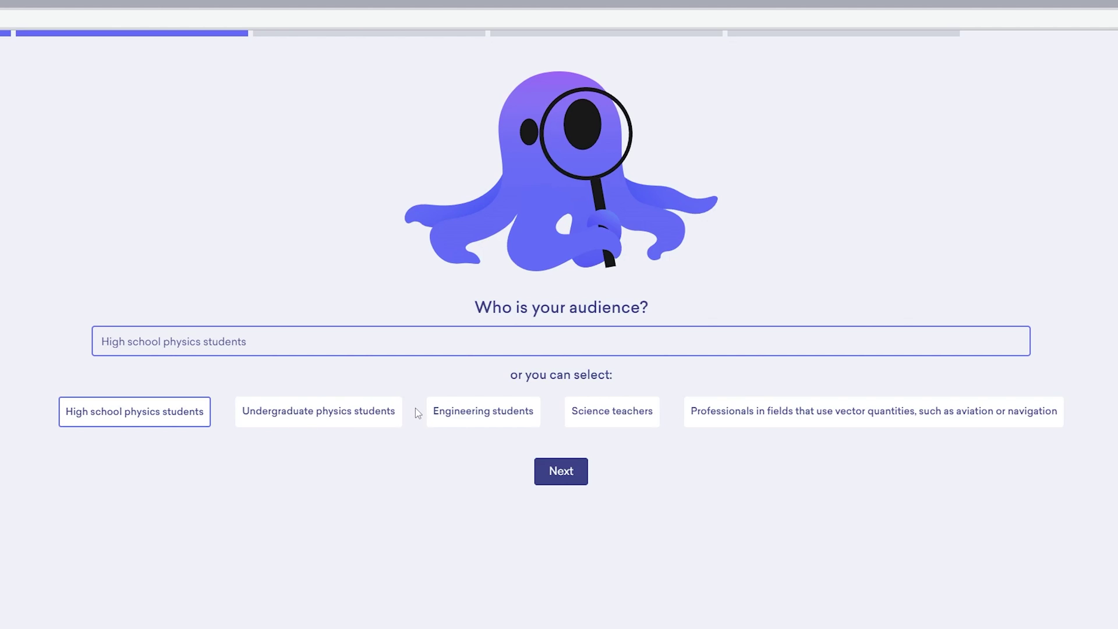
Step: Choose professionals in vector-quantity fields like aviation or navigation as the audience
left_click(789, 426)
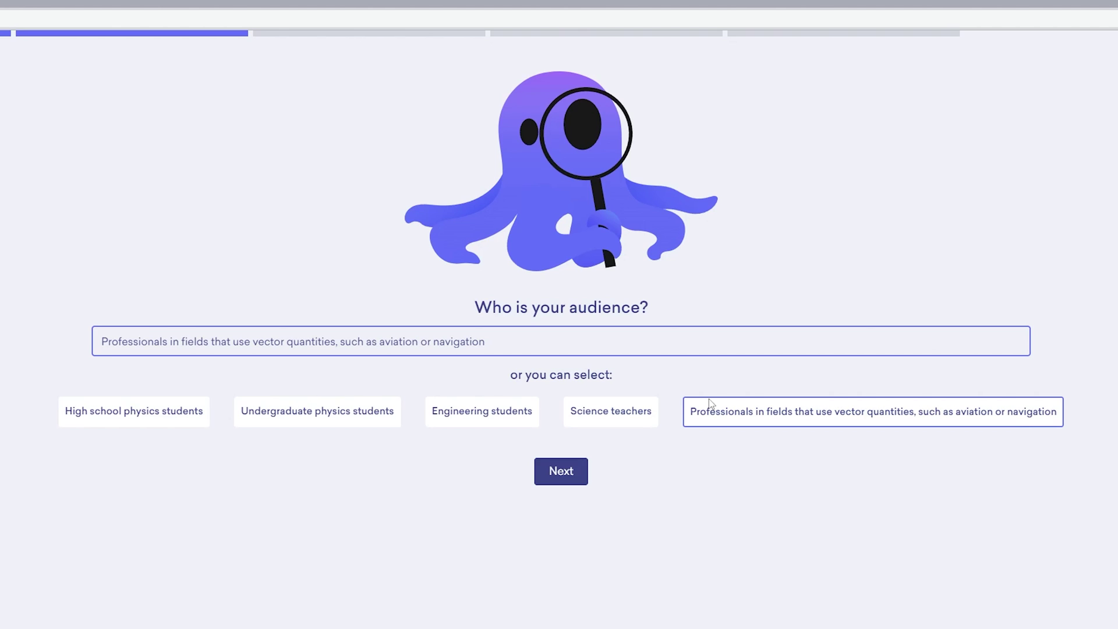
left_click(575, 471)
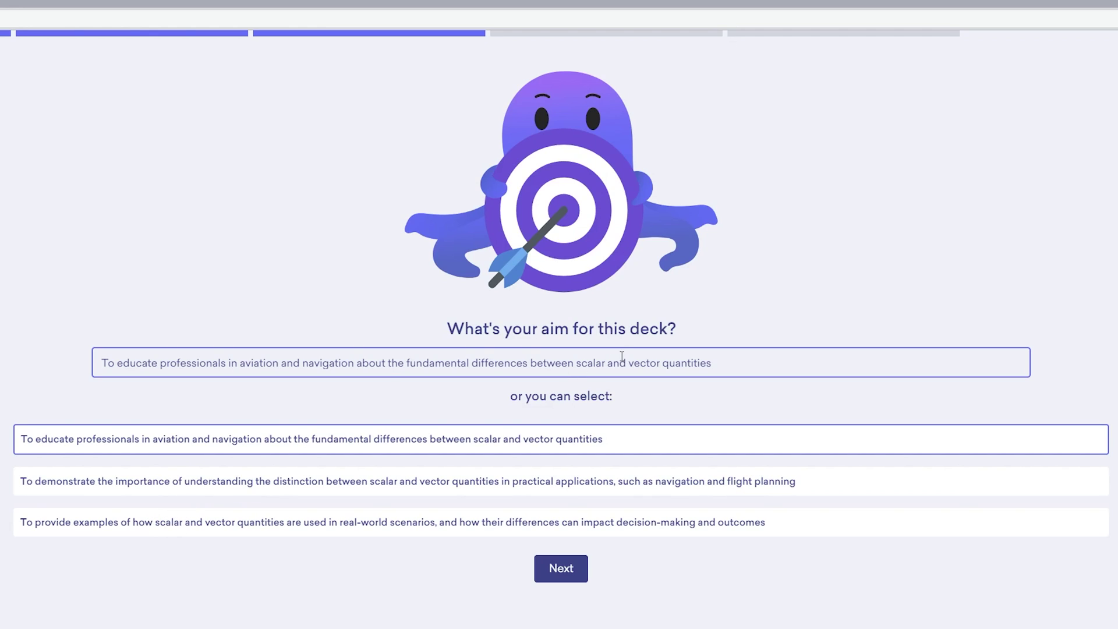
Step: Replace the aim text with the first suggested aim on educating aviation and navigation professionals
triple_click(723, 360)
left_click(769, 359)
left_click_drag(768, 366, 192, 362)
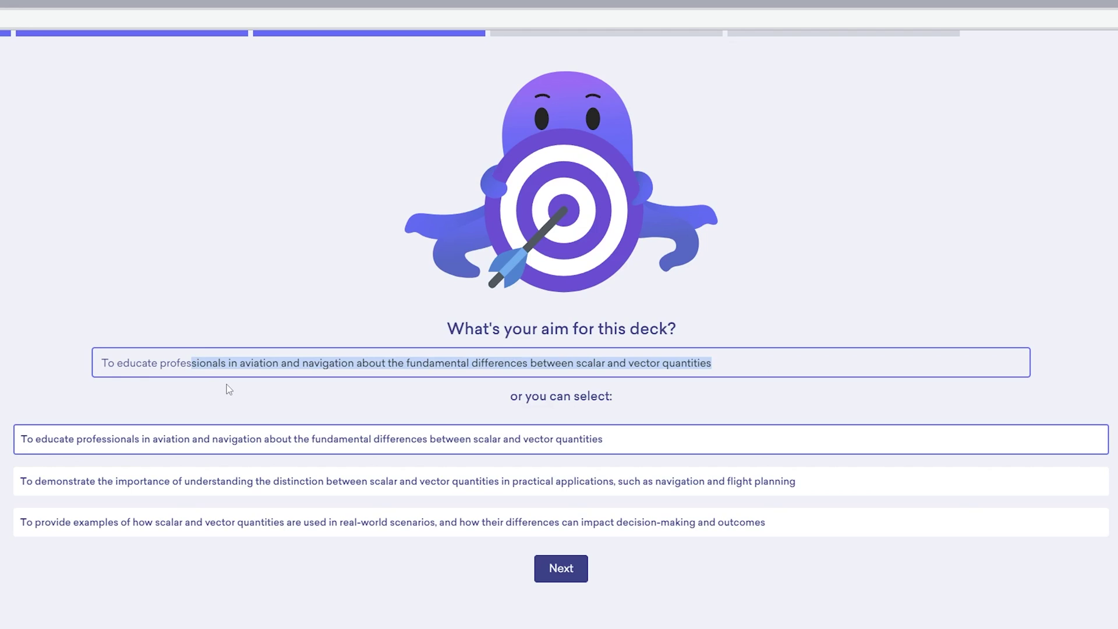
key("BackSpace")
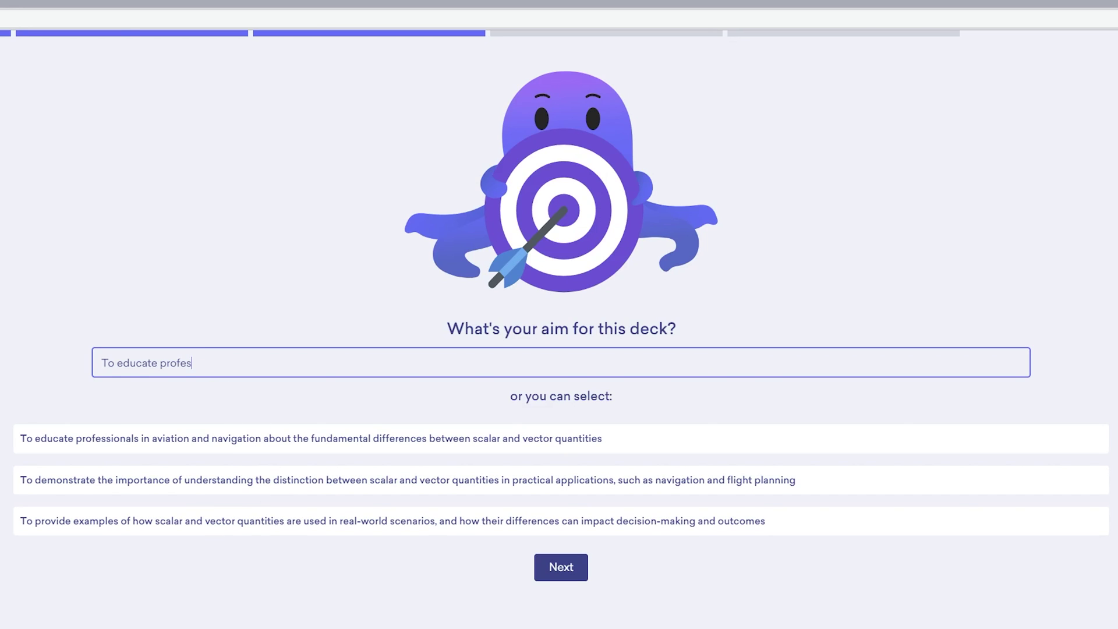
left_click(523, 445)
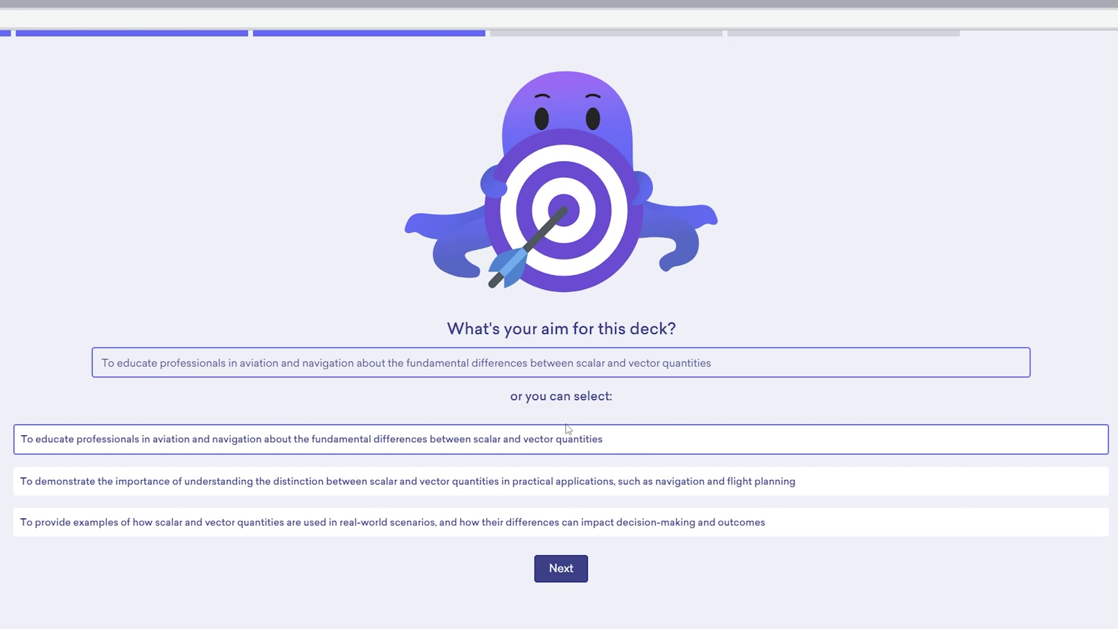
left_click(573, 569)
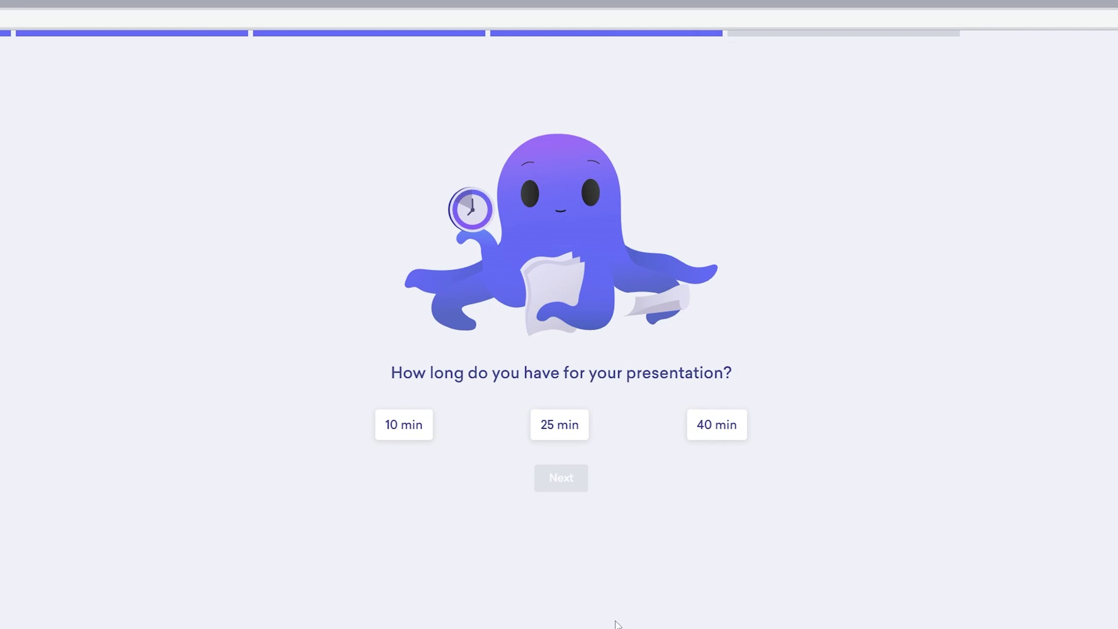
Step: Pick a 40-minute length and the Minimal template, then generate the deck
left_click(713, 442)
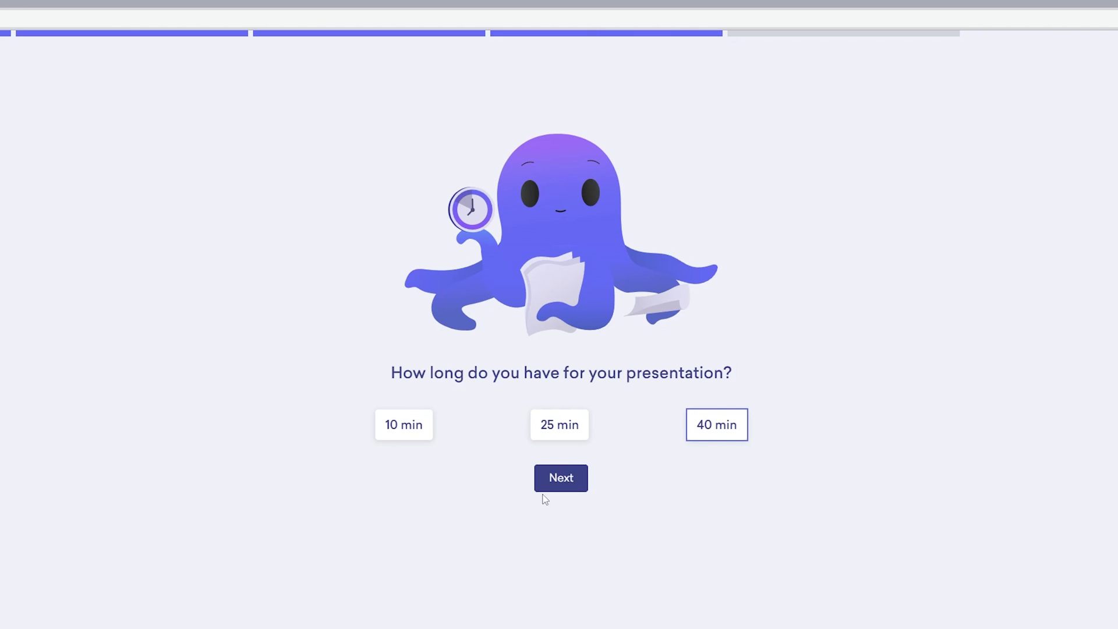
left_click(550, 476)
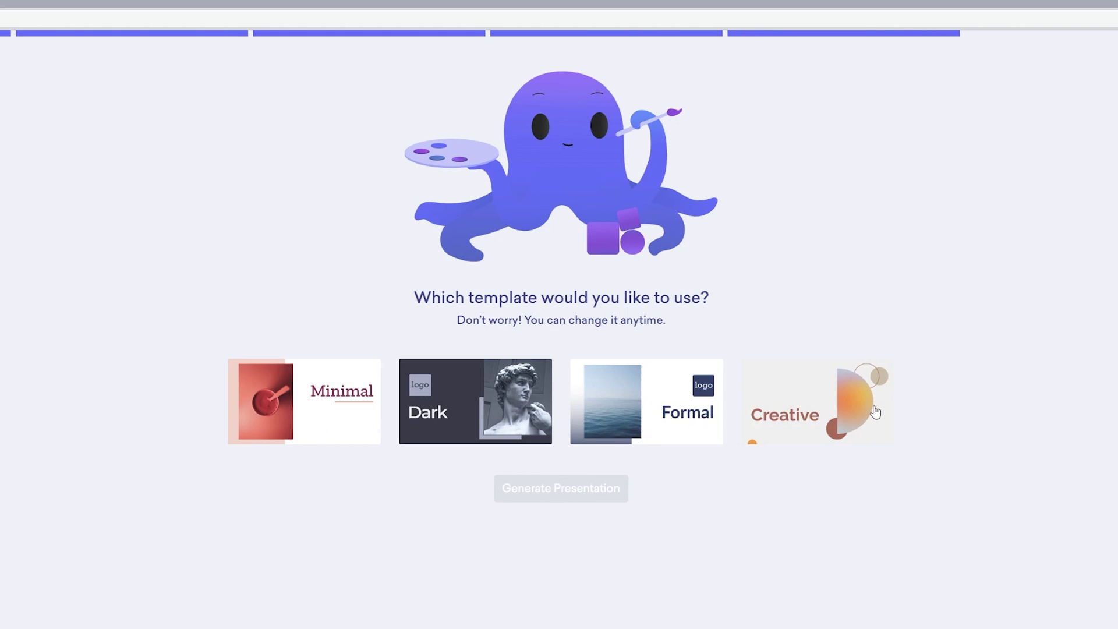
left_click(350, 384)
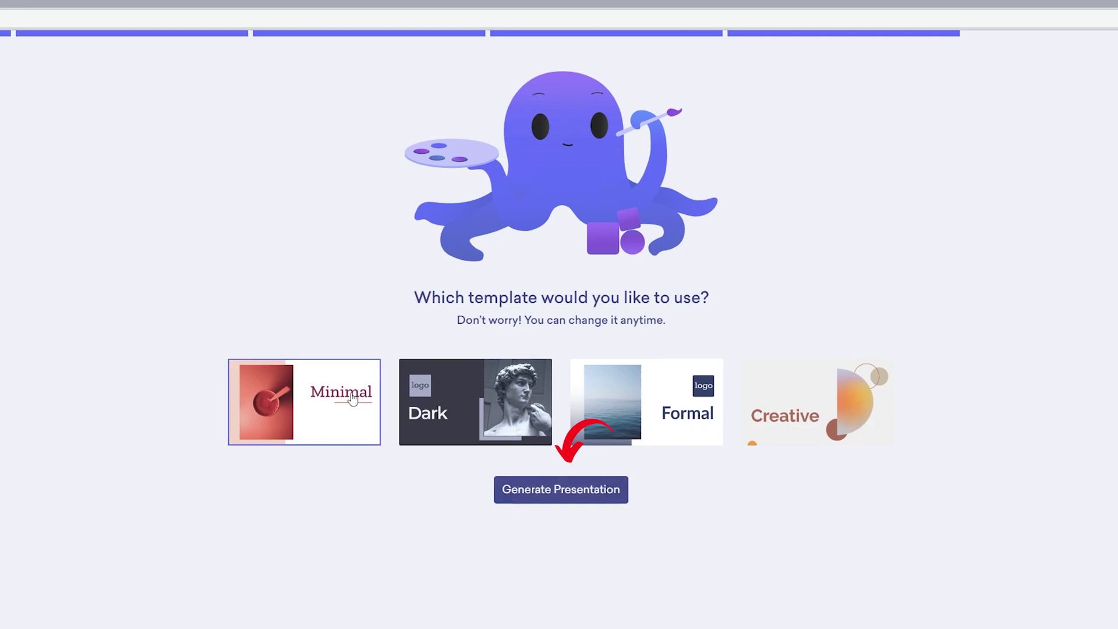
left_click(570, 492)
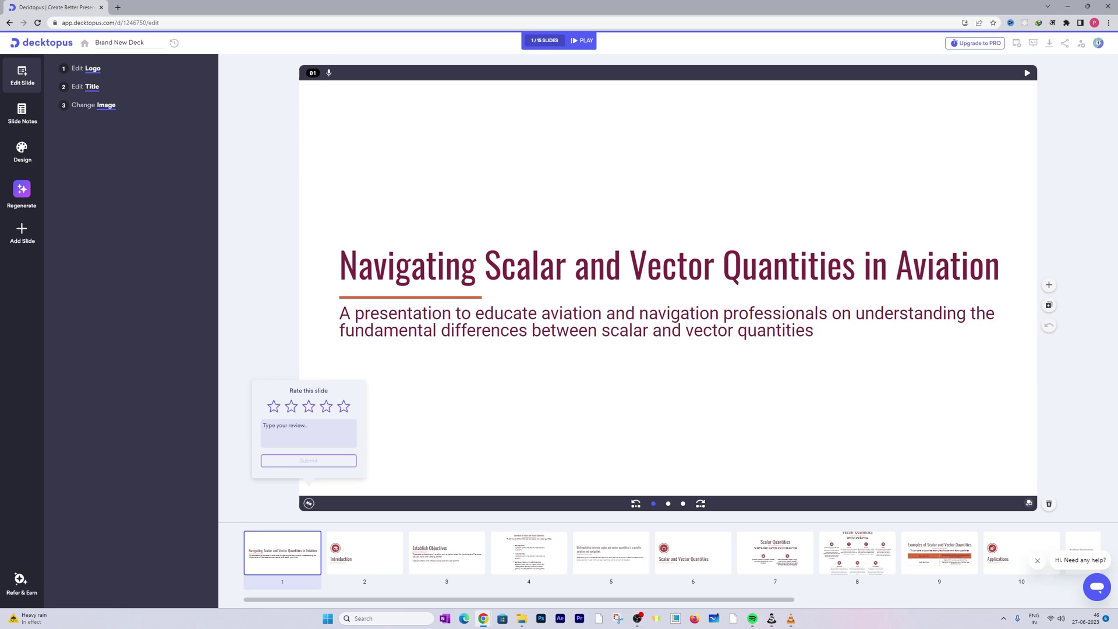
Step: Show the deck's AI settings with its prompt, audience and aim
left_click(18, 196)
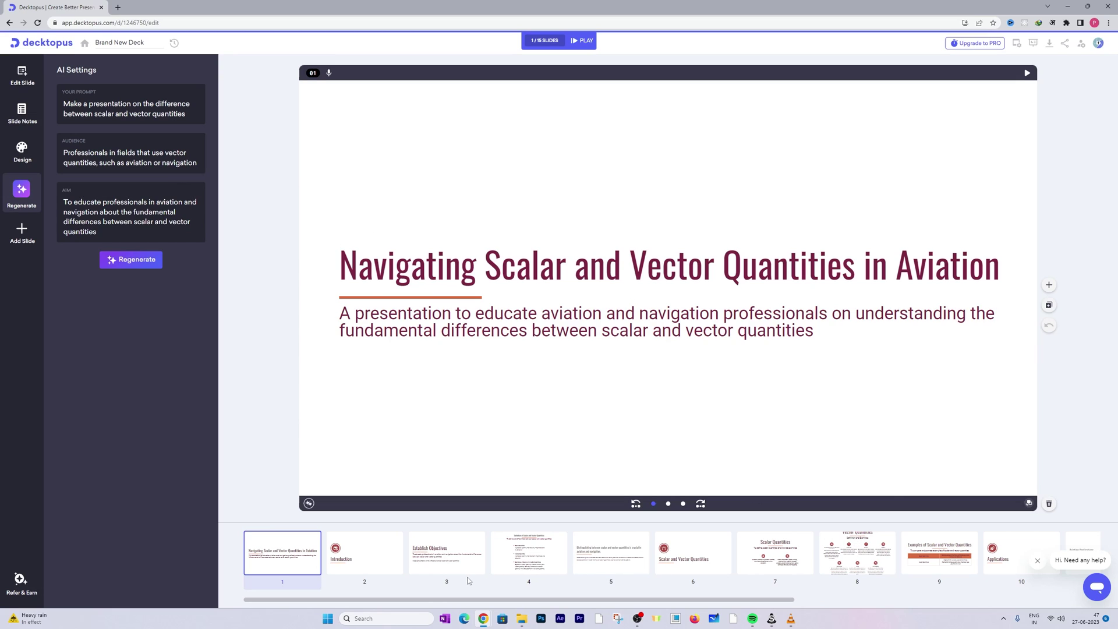
left_click_drag(432, 603, 492, 600)
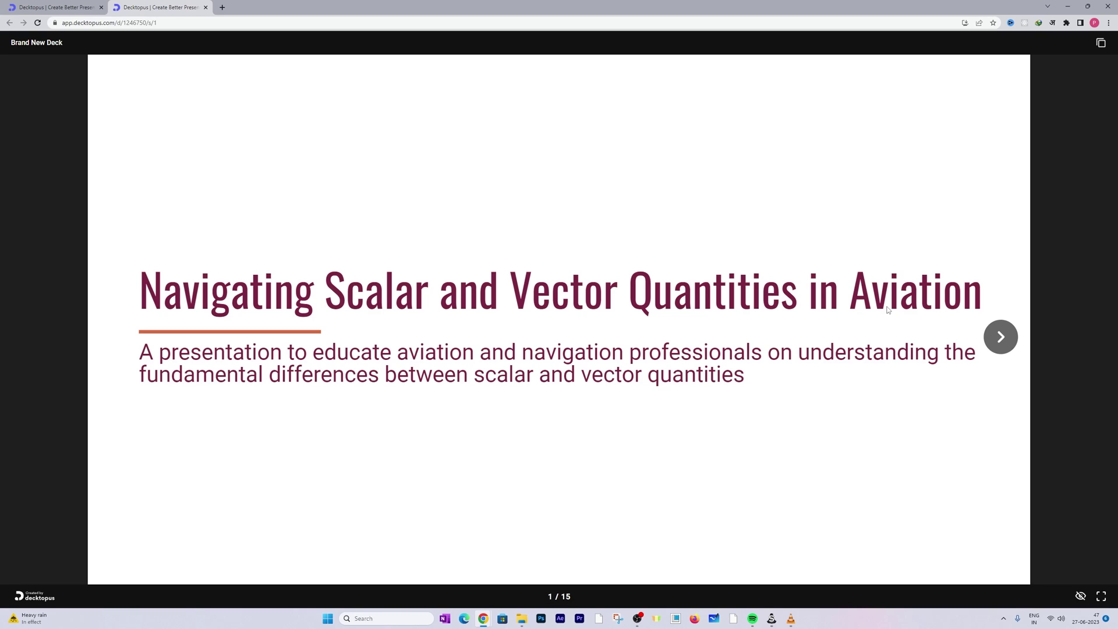
Step: Advance the slideshow through Introduction and Establish Objectives to slide 4 of 15
left_click(1007, 344)
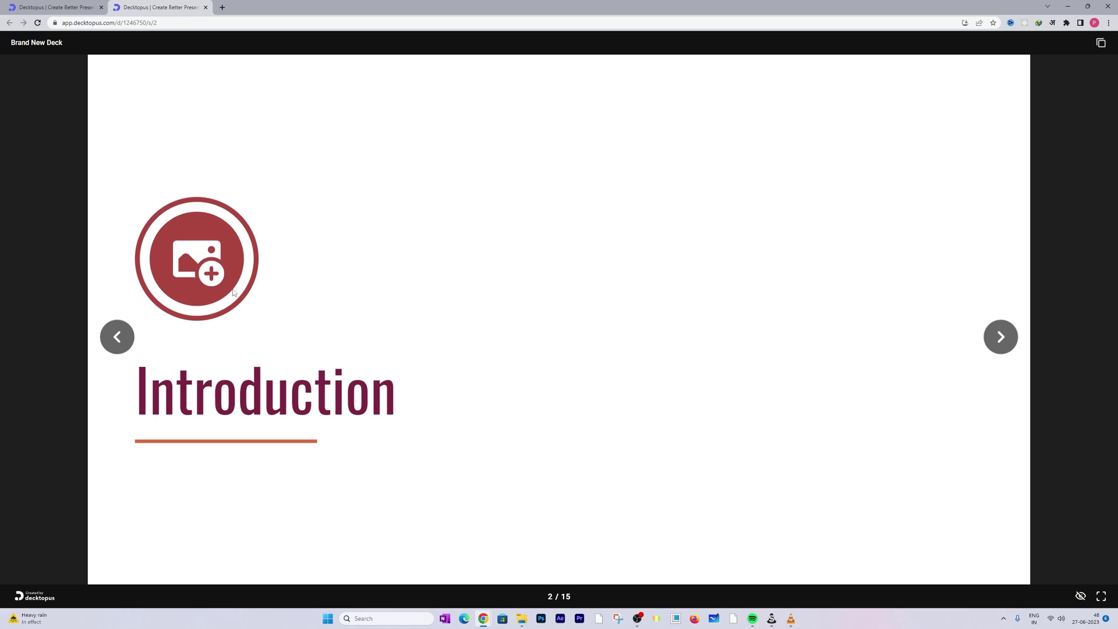
left_click(995, 333)
left_click(994, 334)
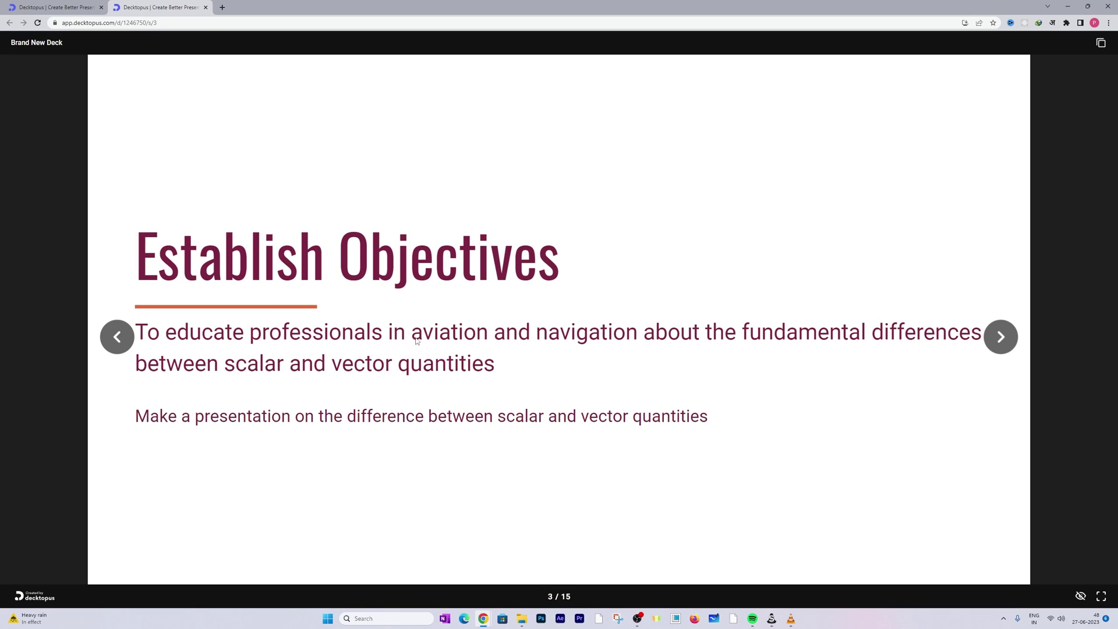
left_click(1008, 336)
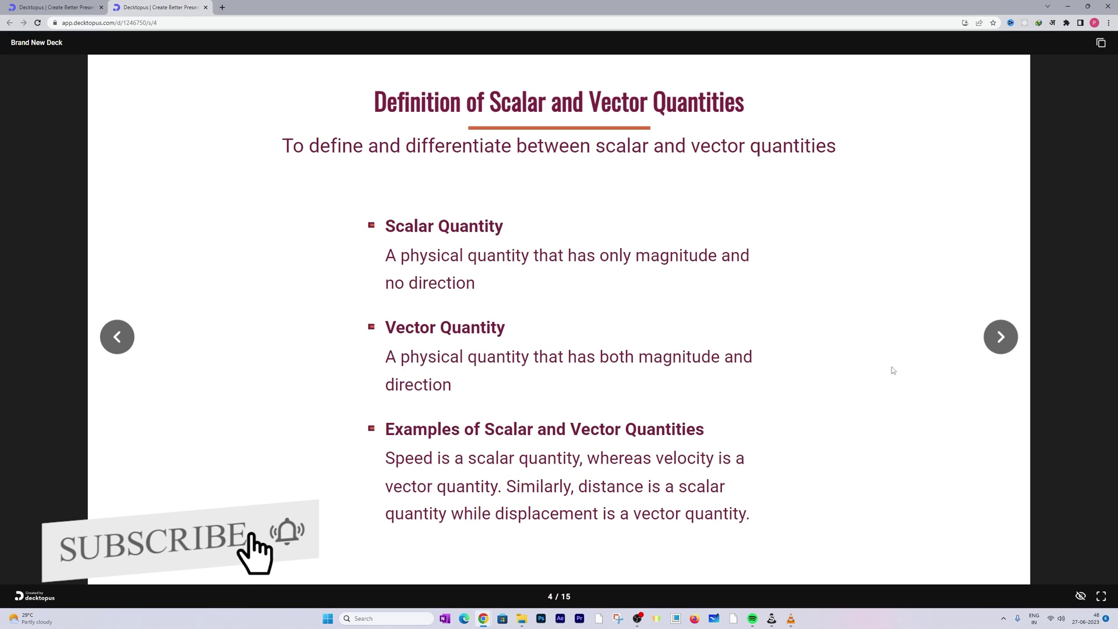
Step: Advance from slide 5 through the Scalar, Vector, comparison and Applications slides to Navigation Applications
left_click(1000, 336)
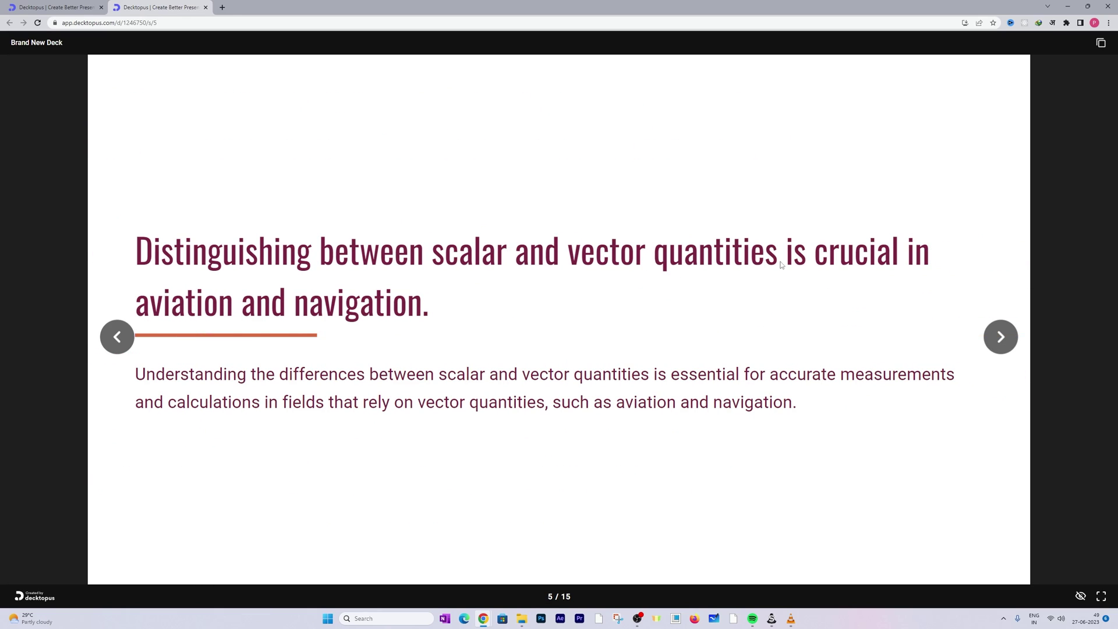
left_click(997, 337)
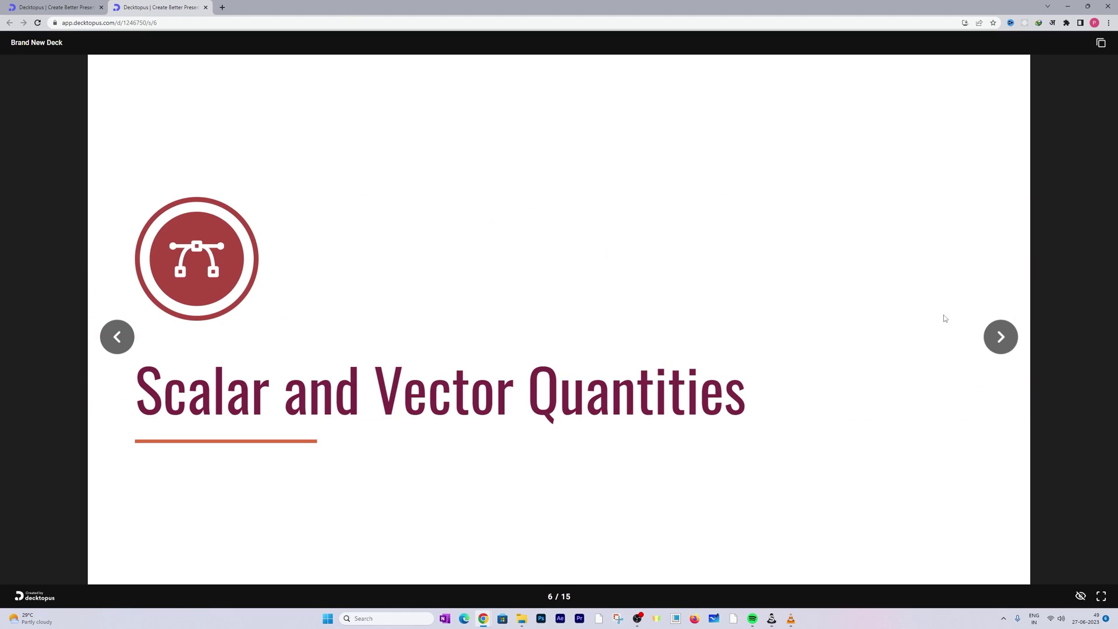
left_click(1000, 338)
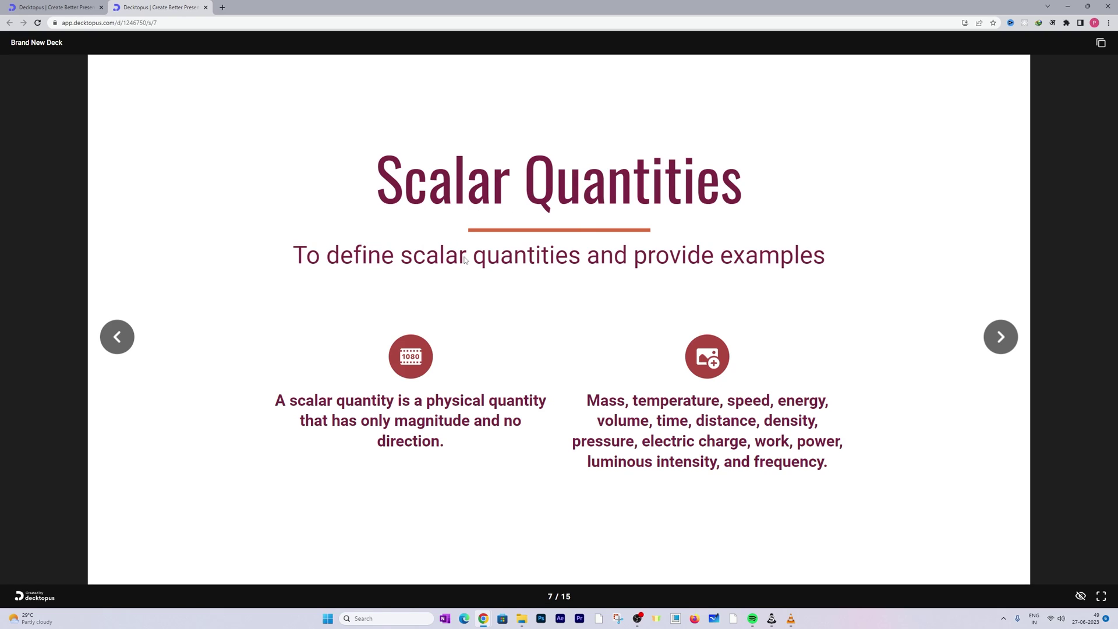
left_click(991, 343)
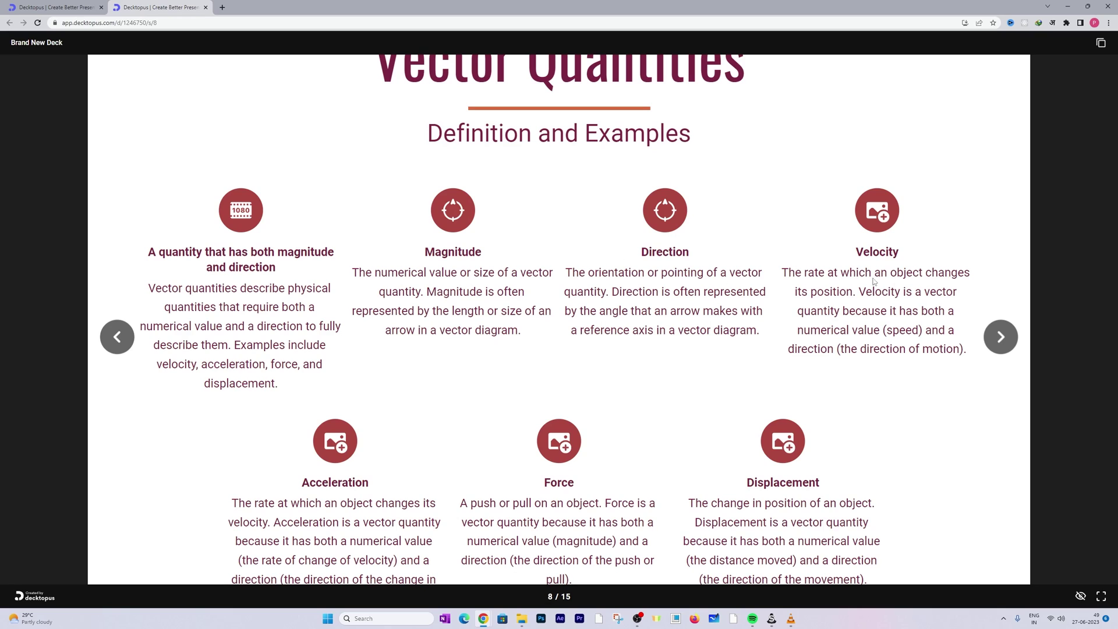
left_click(1000, 337)
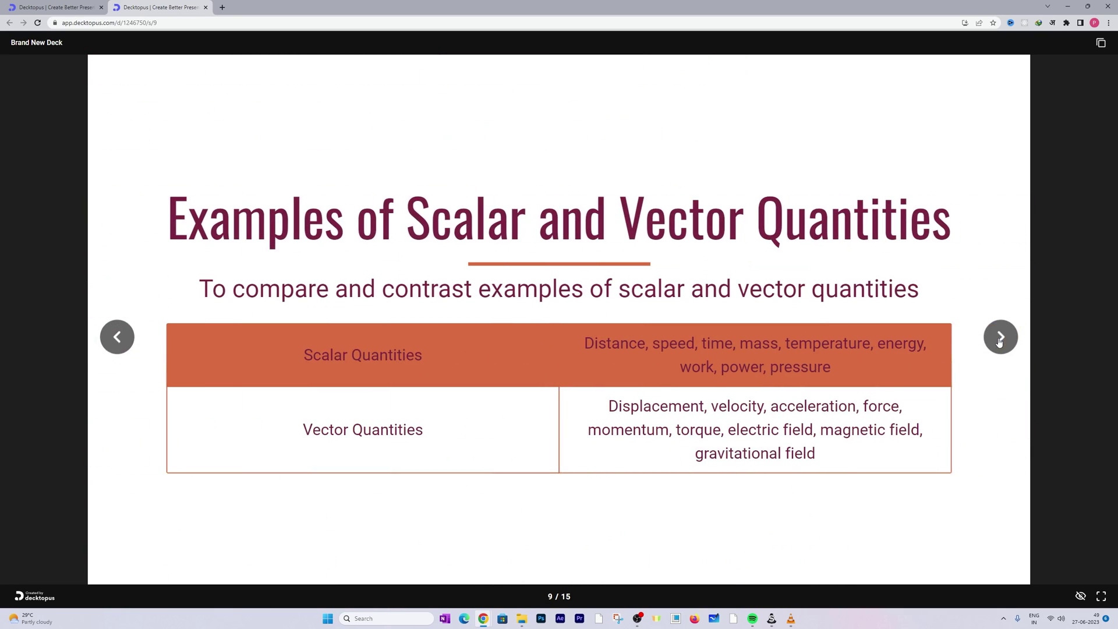
left_click(999, 338)
left_click(999, 338)
left_click(1000, 338)
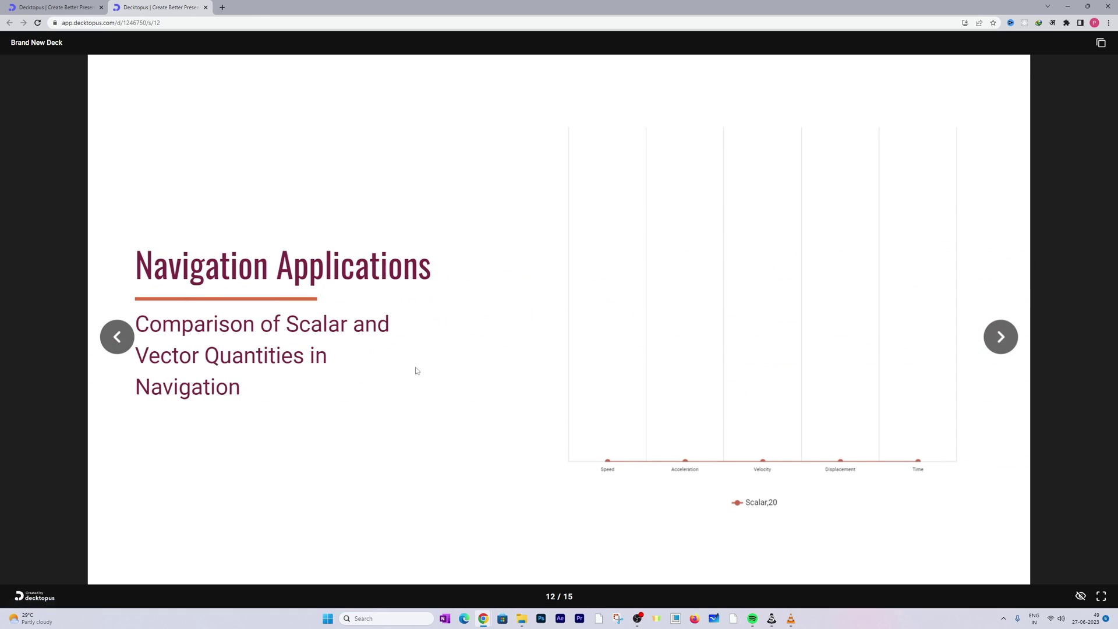
Step: Revisit Aviation Applications, continue through the Conclusion to slide 15/15, and exit presentation mode
left_click(123, 333)
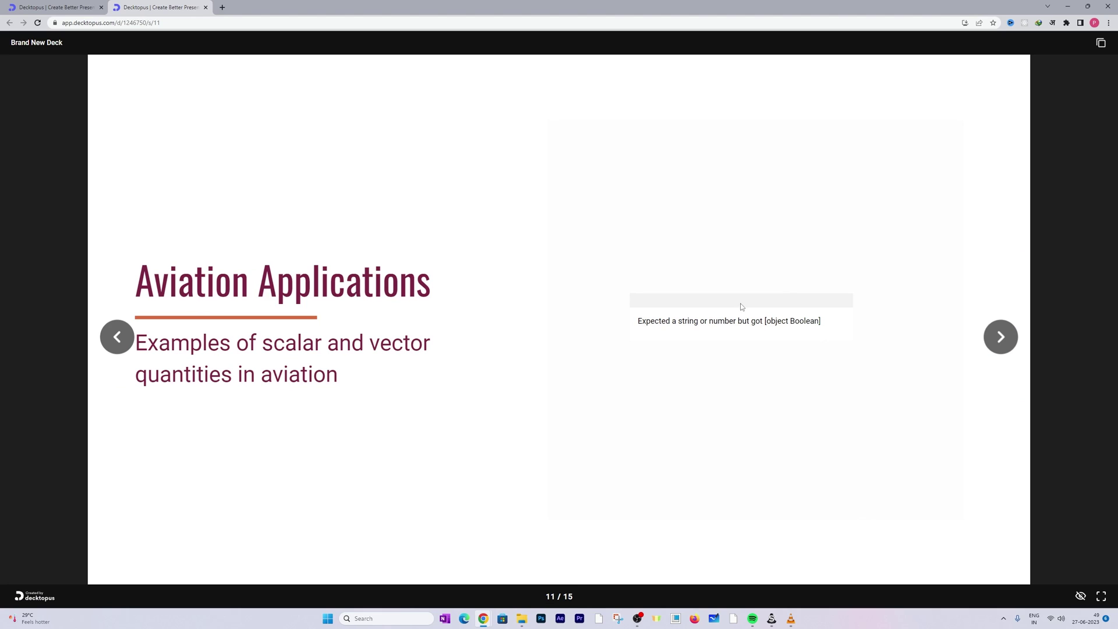
left_click(1001, 338)
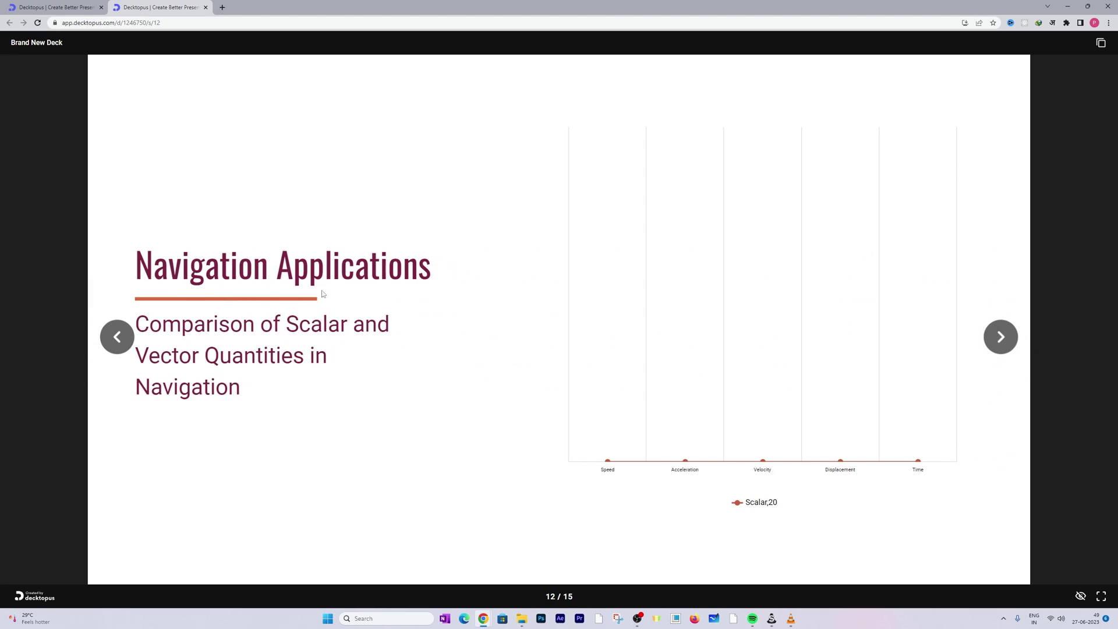
left_click(998, 346)
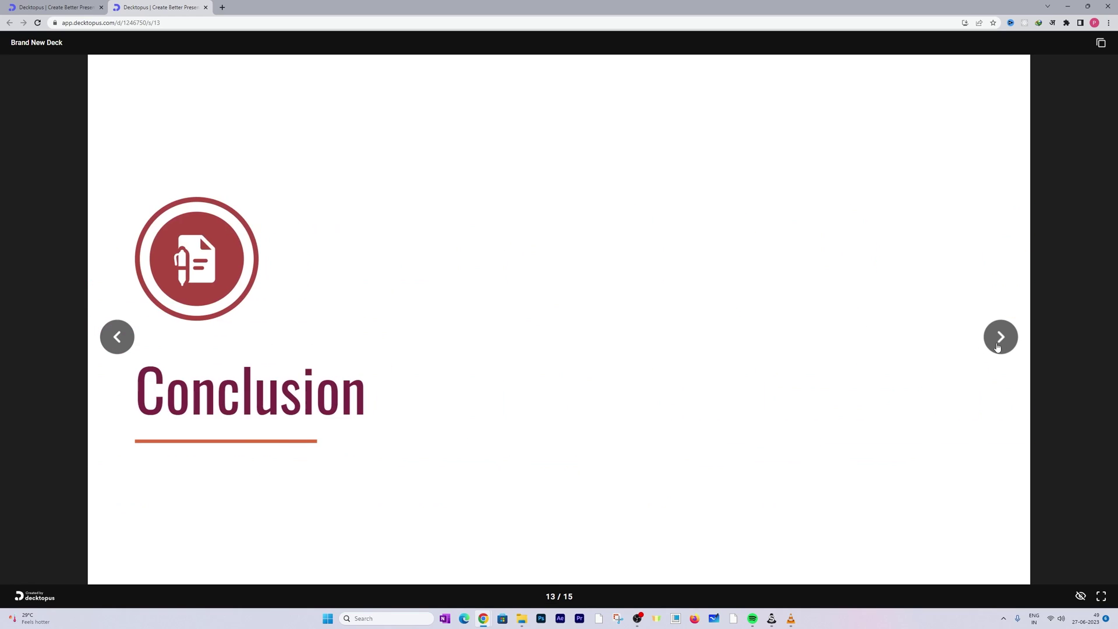
left_click(999, 346)
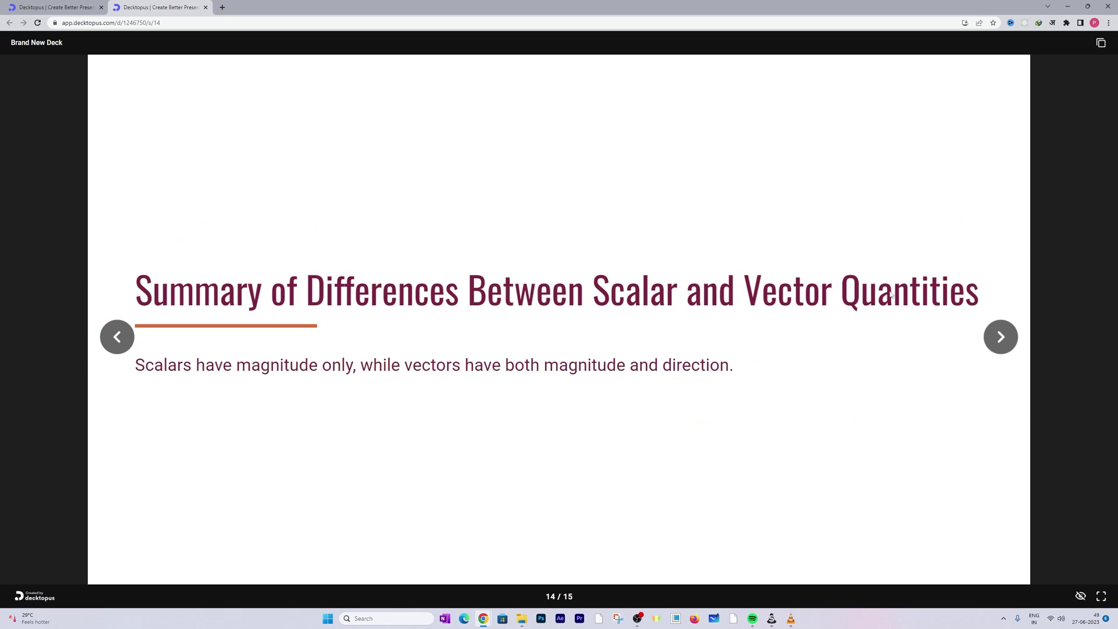
left_click(1001, 335)
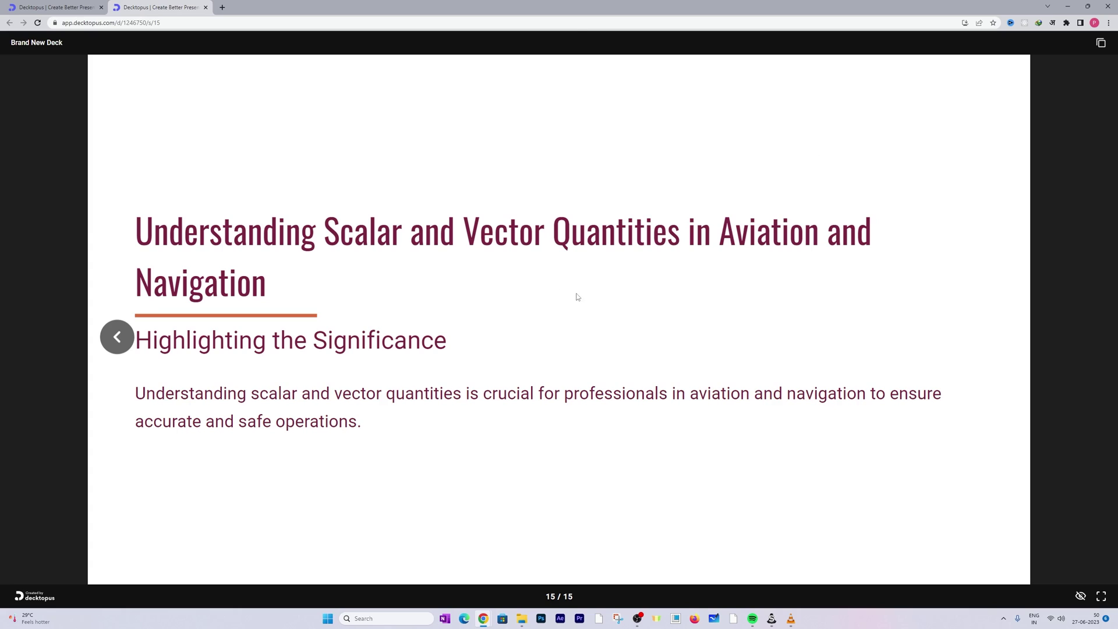
left_click(205, 7)
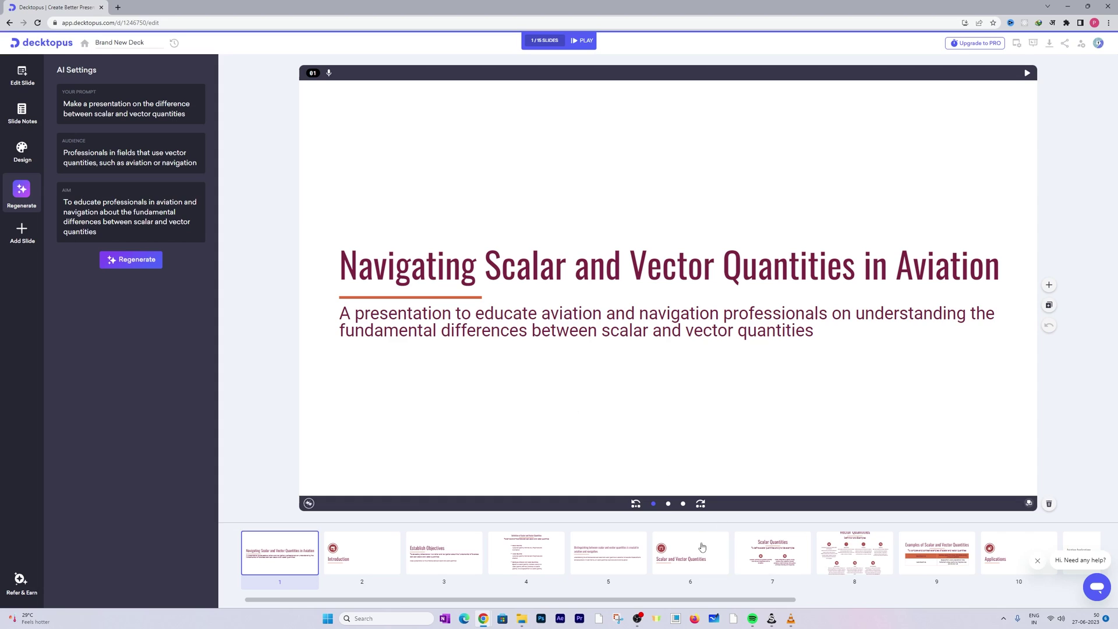
Step: Try alternate title-slide layouts including maroon, keep the white variant, and dismiss the upgrade pricing offer
left_click(700, 505)
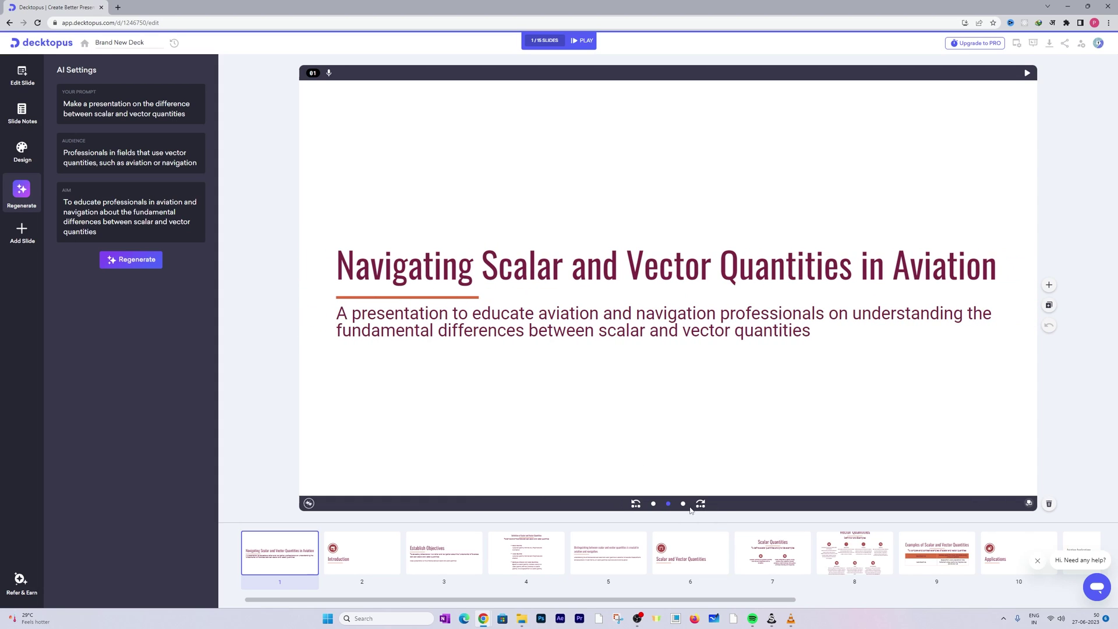
left_click(683, 505)
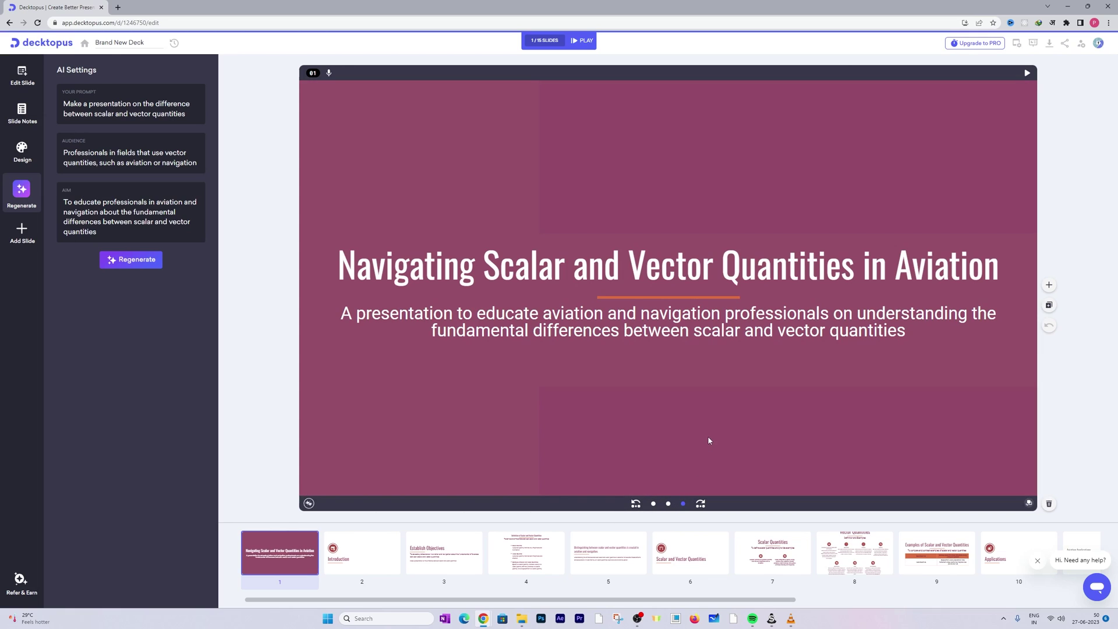
left_click(669, 504)
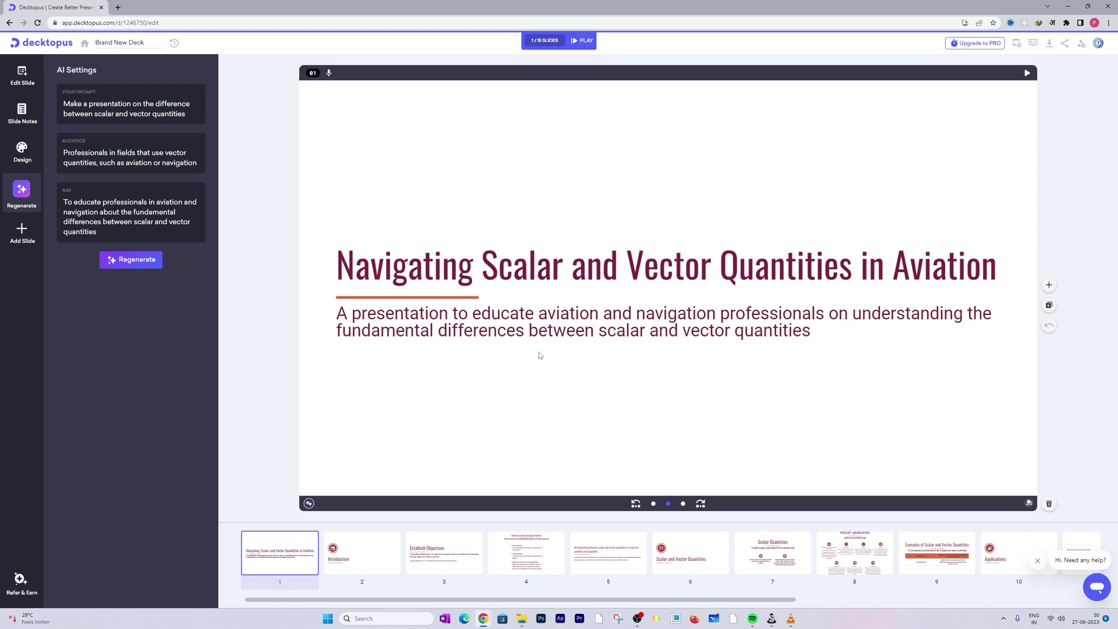
left_click(972, 46)
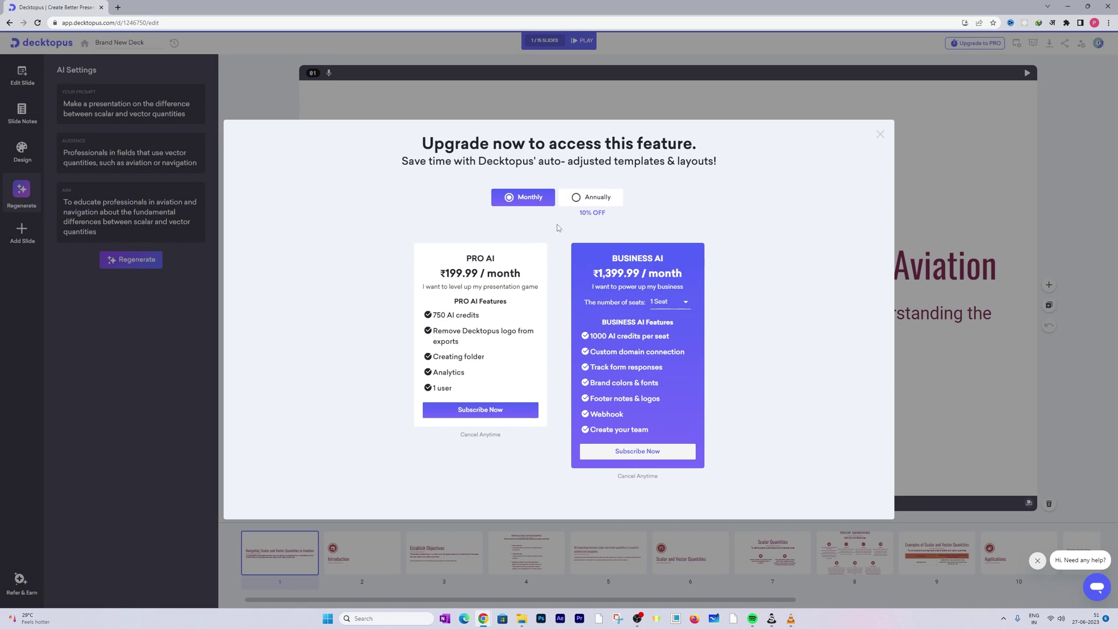
left_click(880, 134)
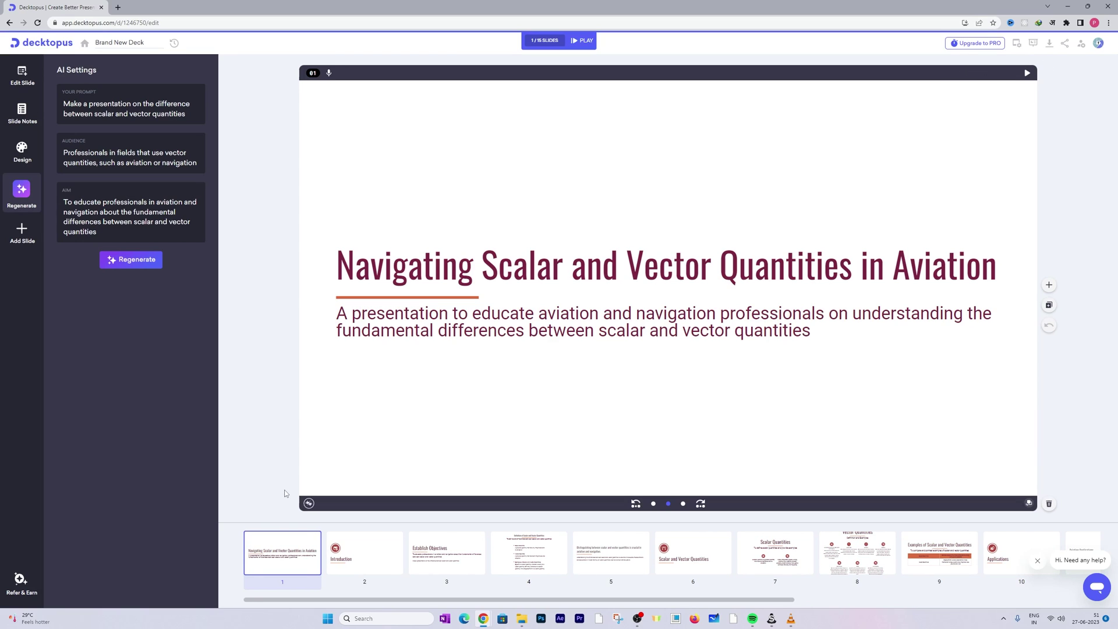
Step: Step through the Introduction, Establish Objectives and definitions slides to reach slide 5 of 15
left_click(354, 555)
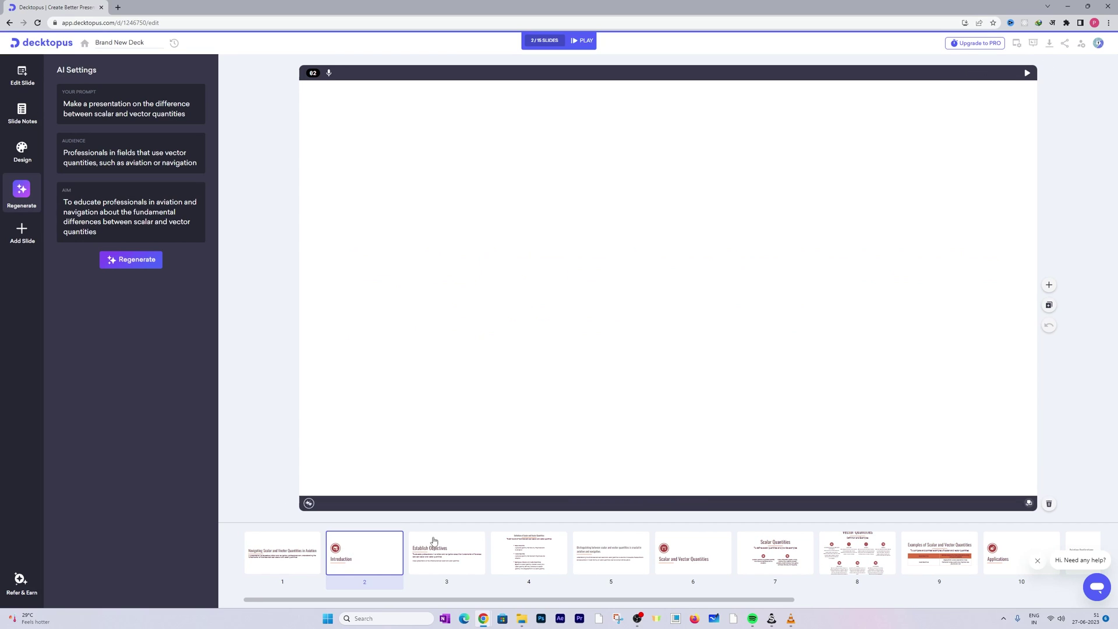
left_click(458, 548)
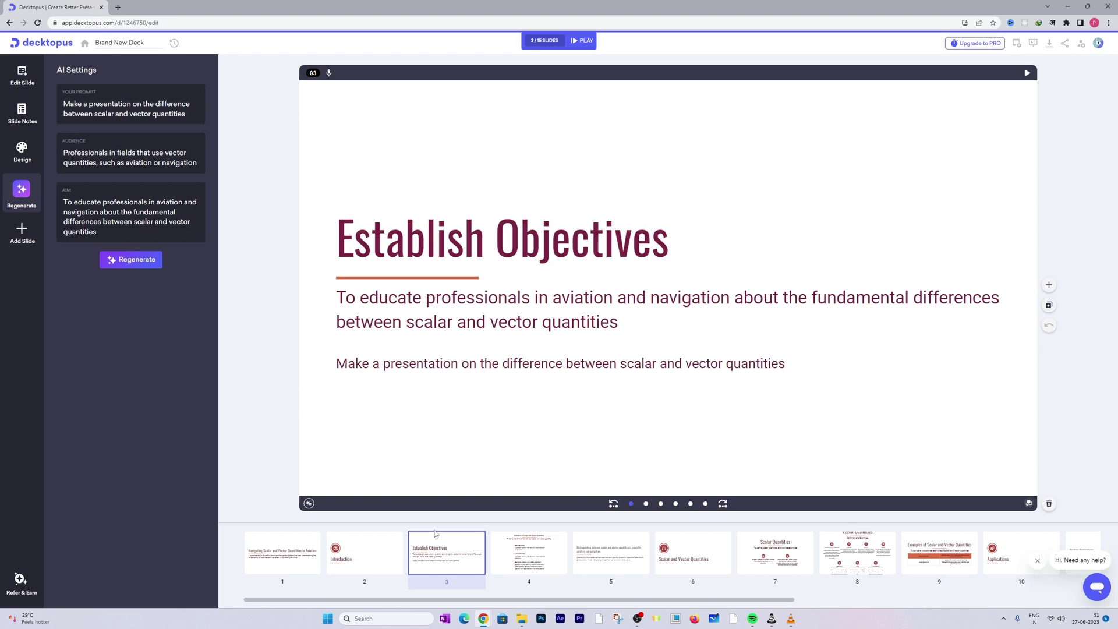
left_click(546, 564)
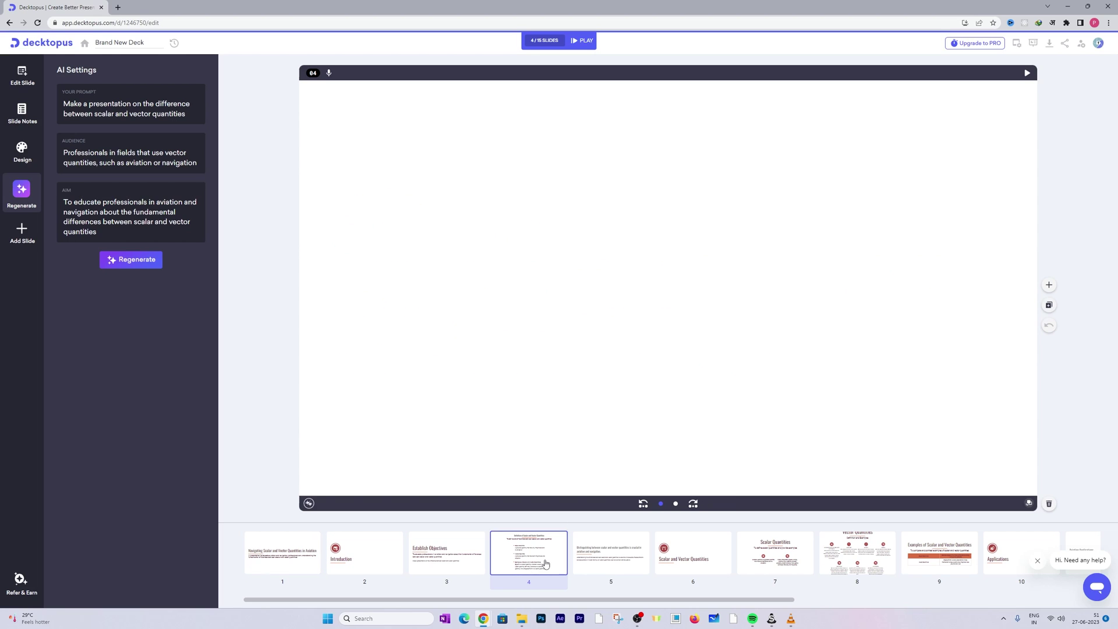
left_click(605, 549)
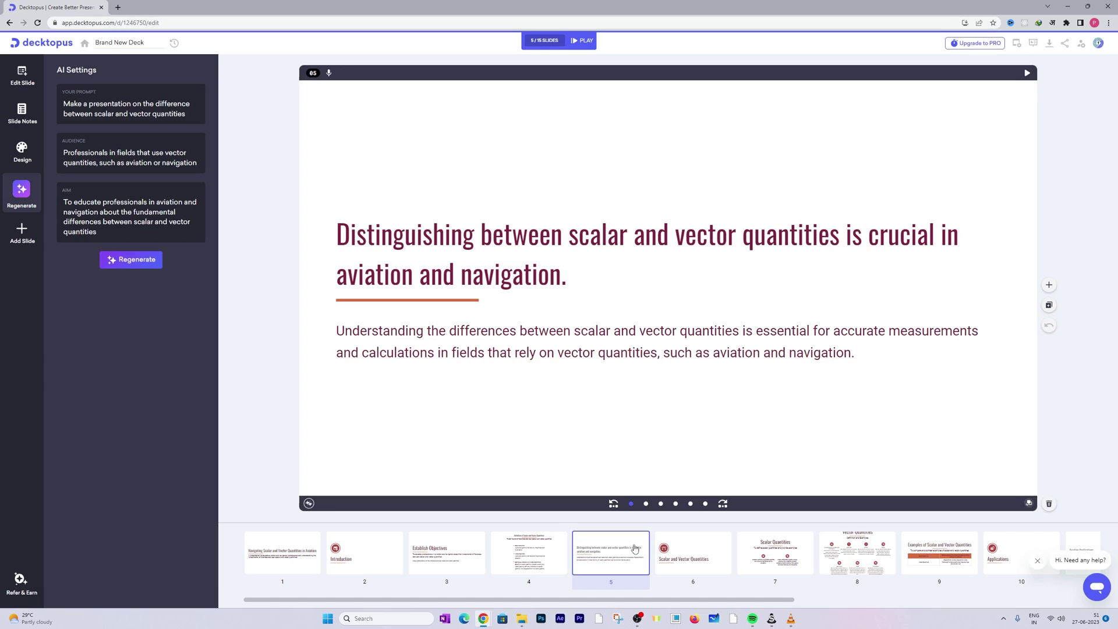